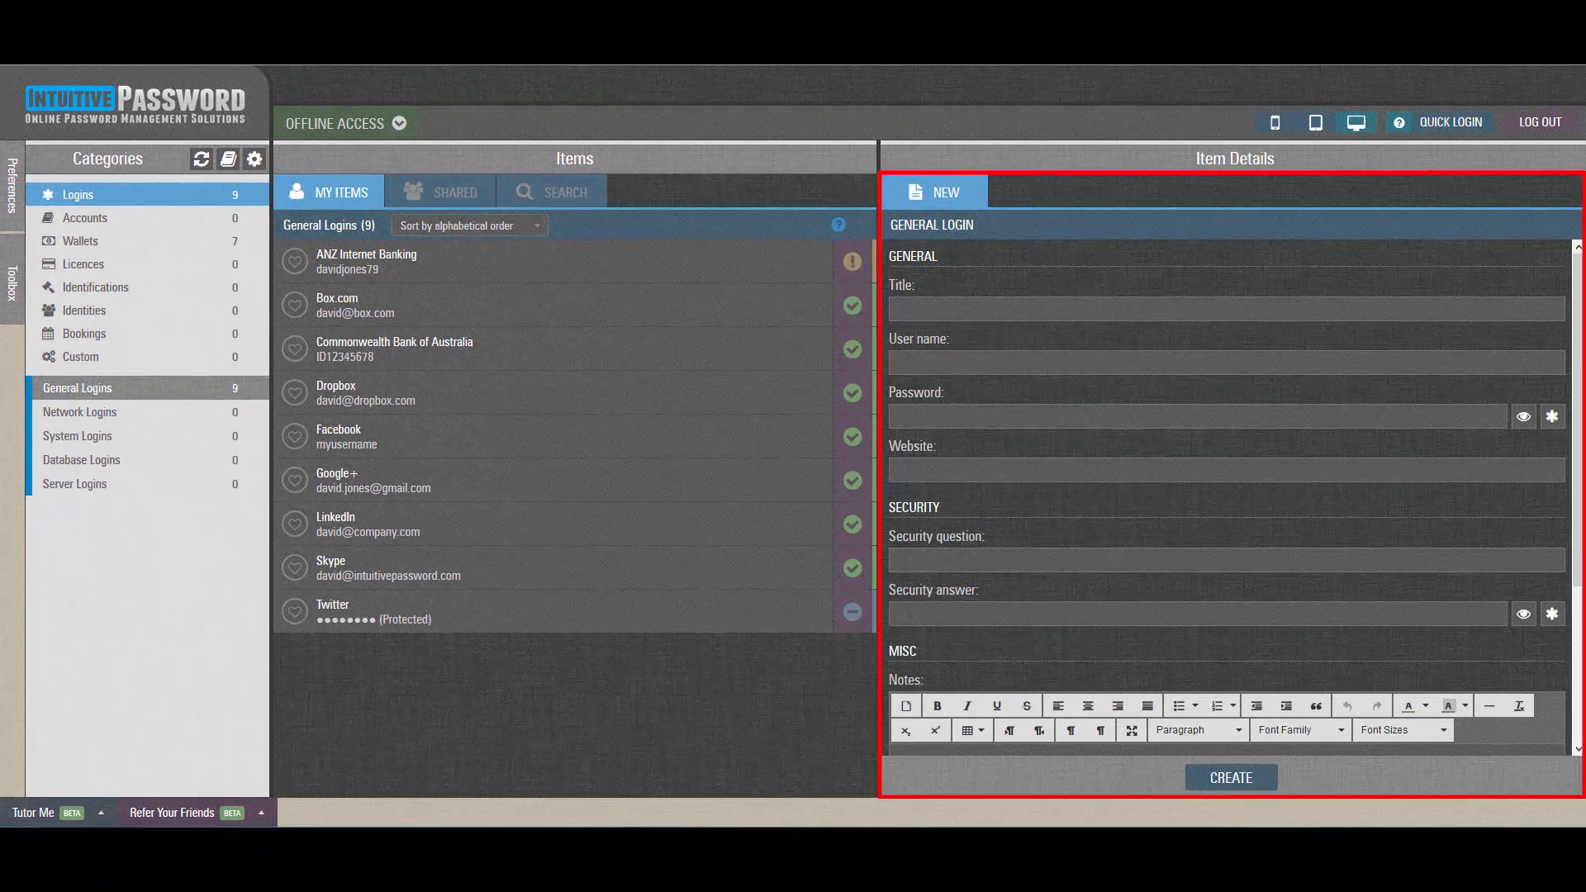
Step: Open the Box.com login's details, then start a blank new login entry
click(553, 305)
click(700, 297)
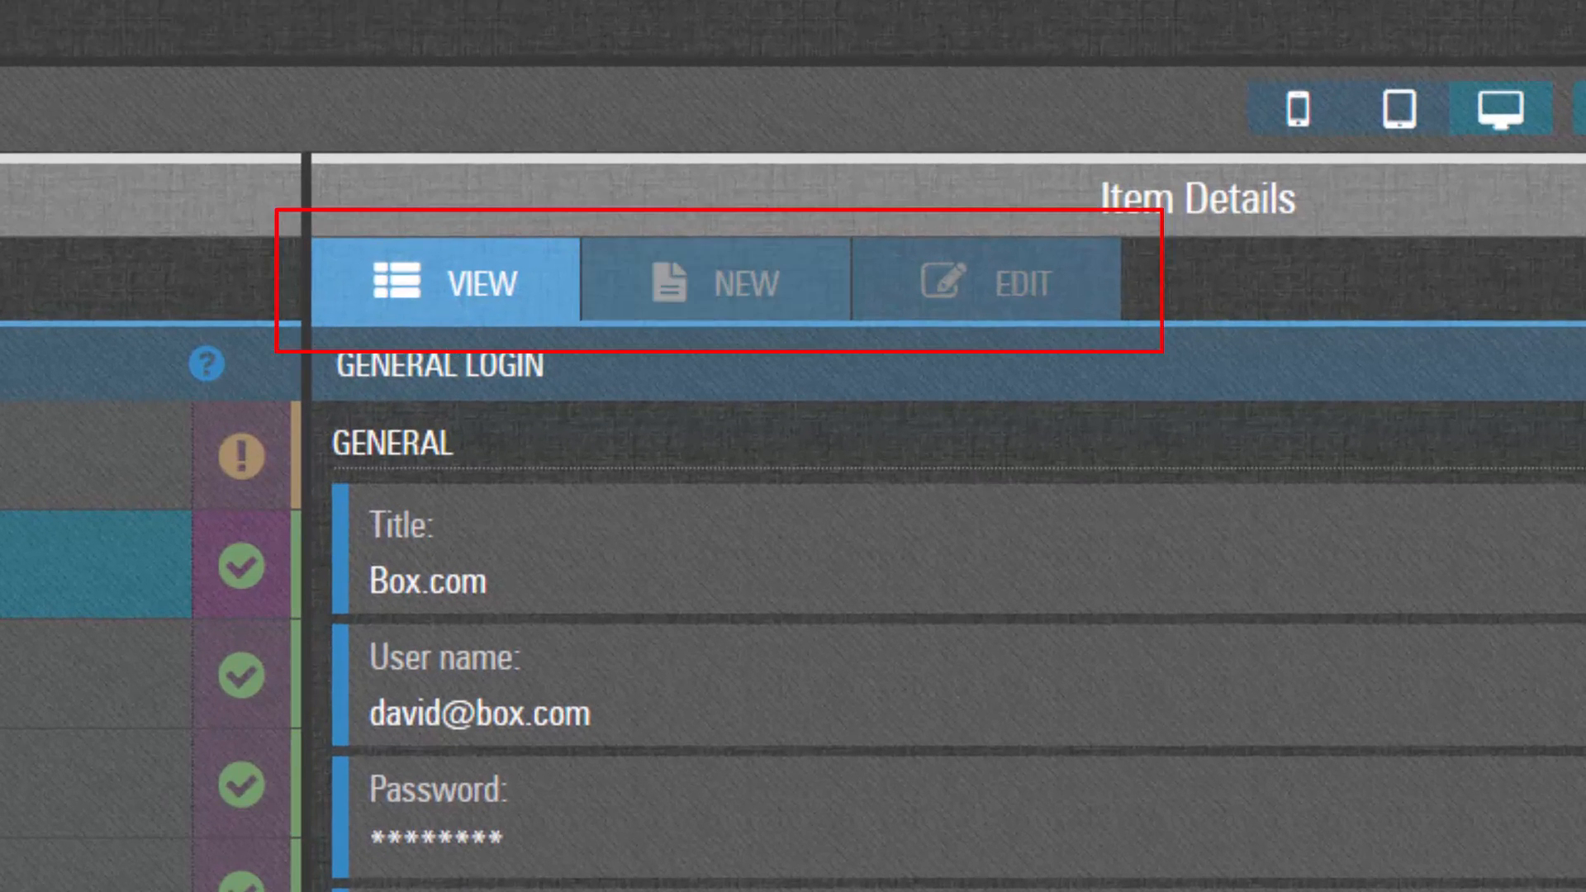
click(719, 261)
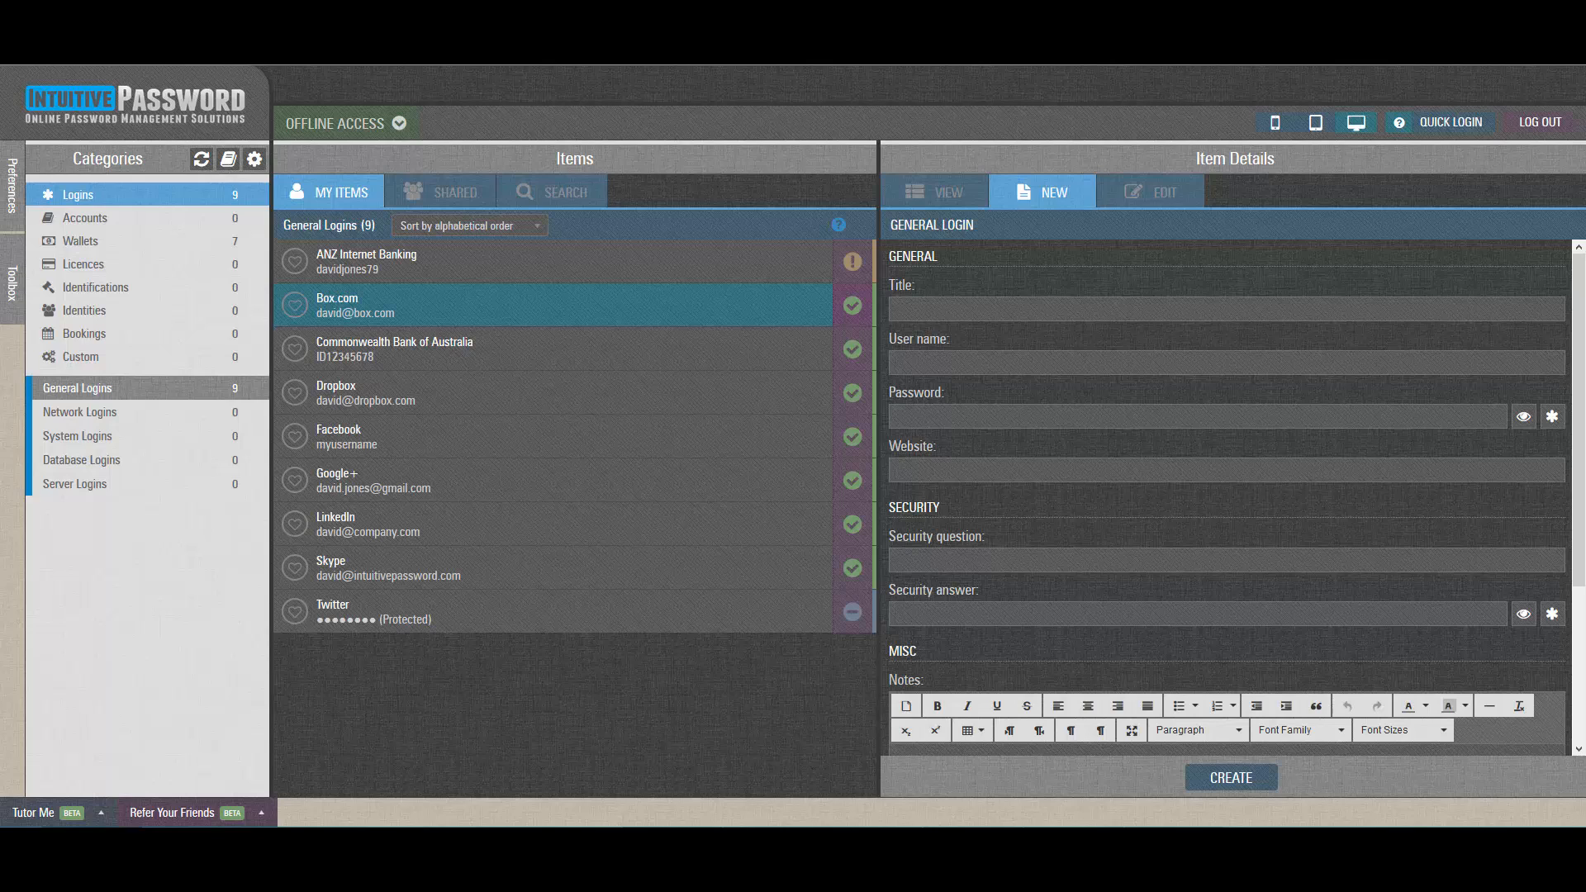
Step: Title the new login PayPal and fill in its user name
text(PayPal)
key(Tab)
text(mypaypalaccount)
Step: Enter the login's password and leave it unmasked as plain text
click(1093, 413)
text(••••••••••)
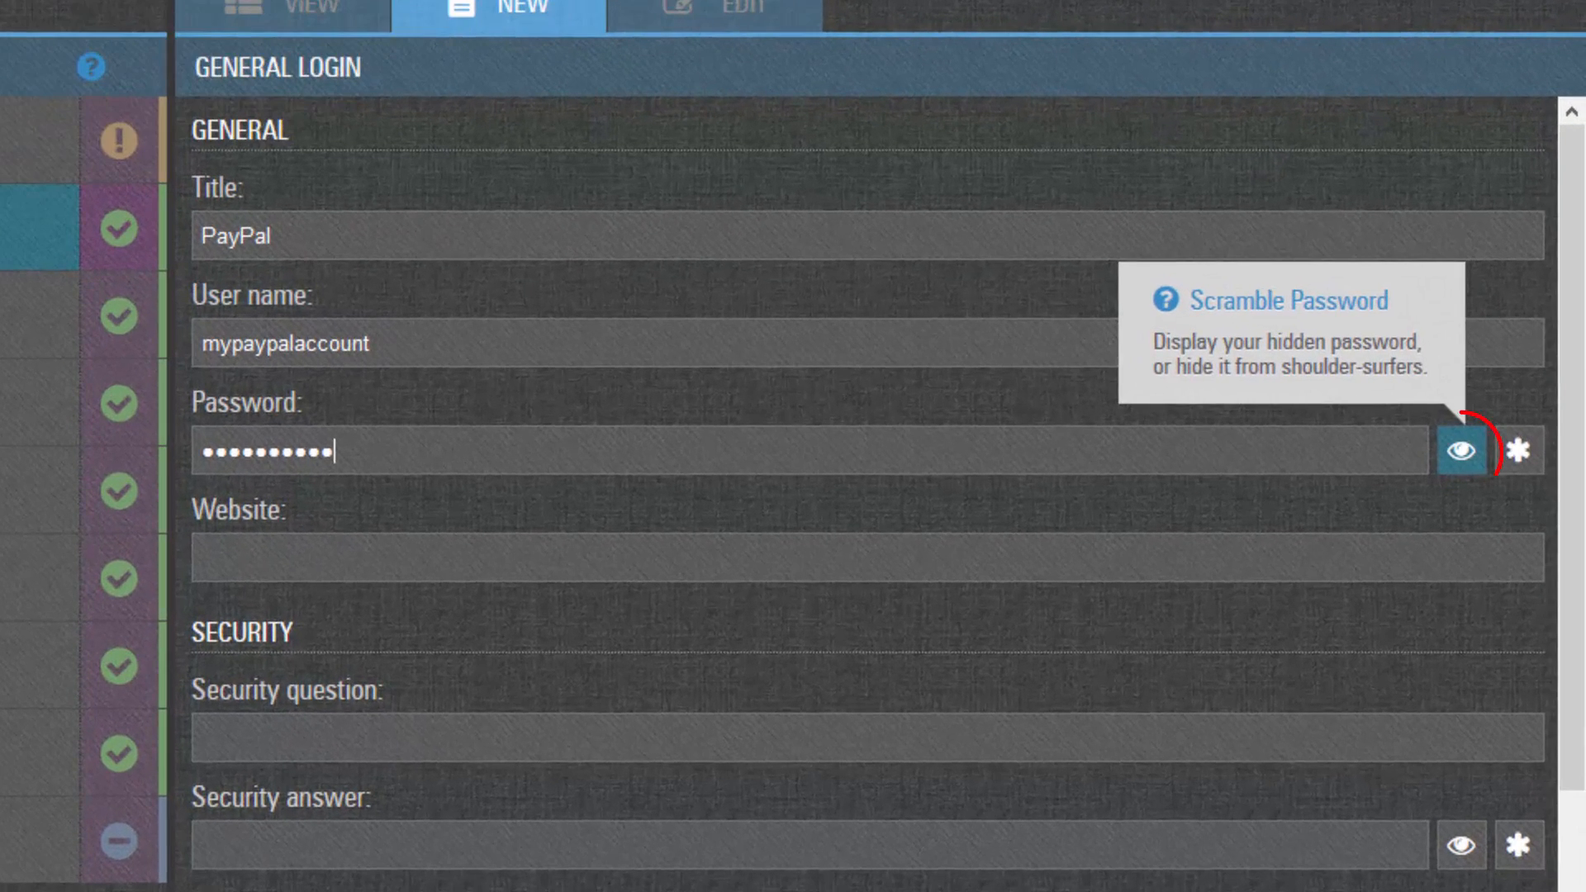
click(1461, 451)
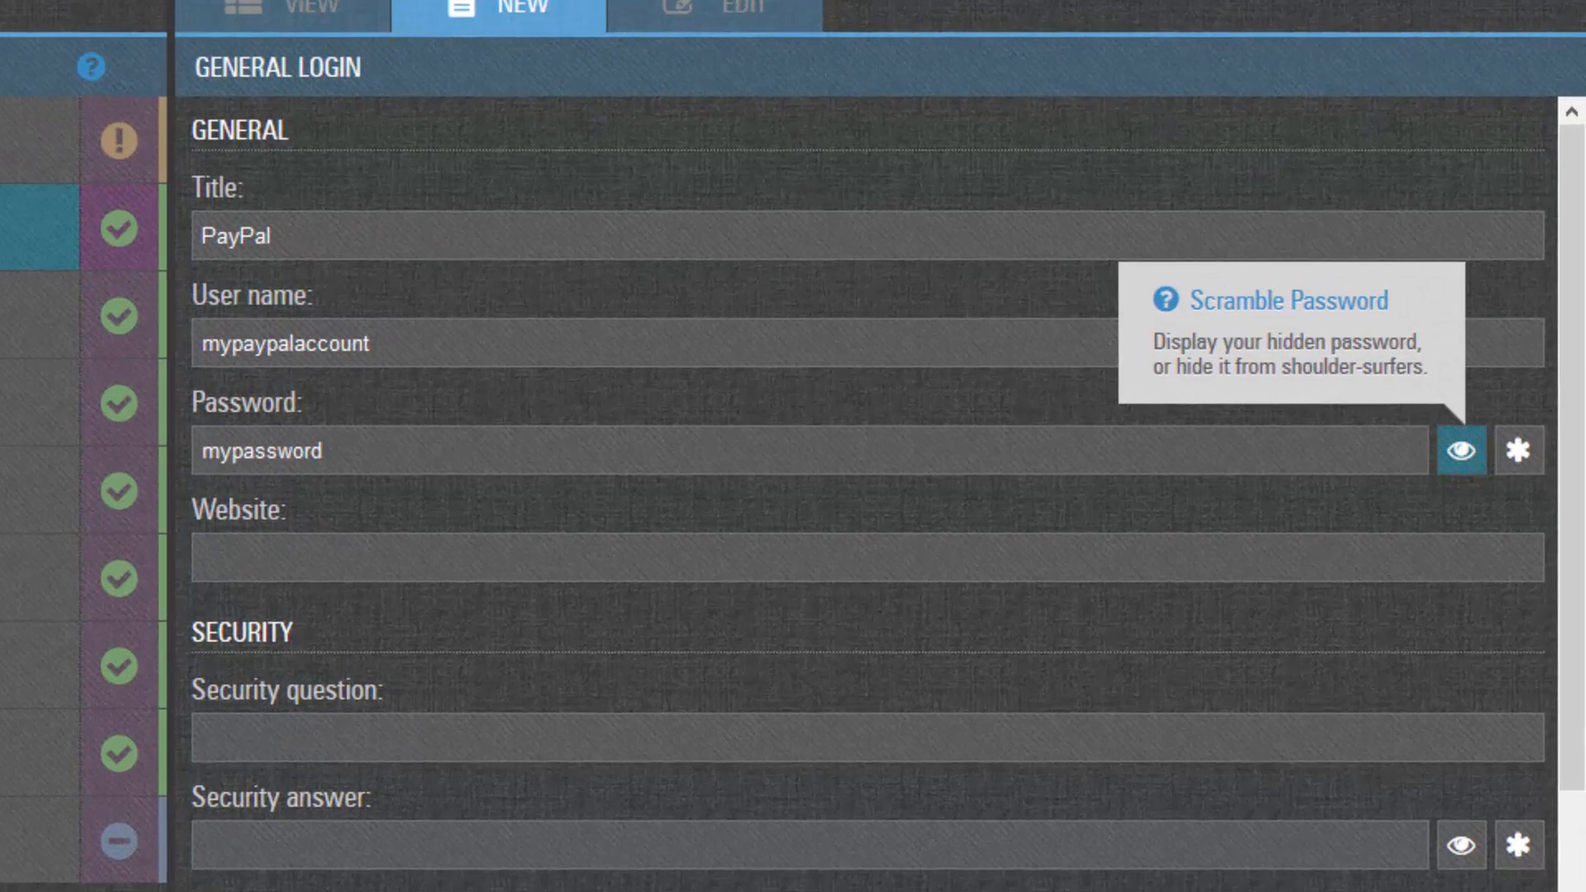
click(1461, 451)
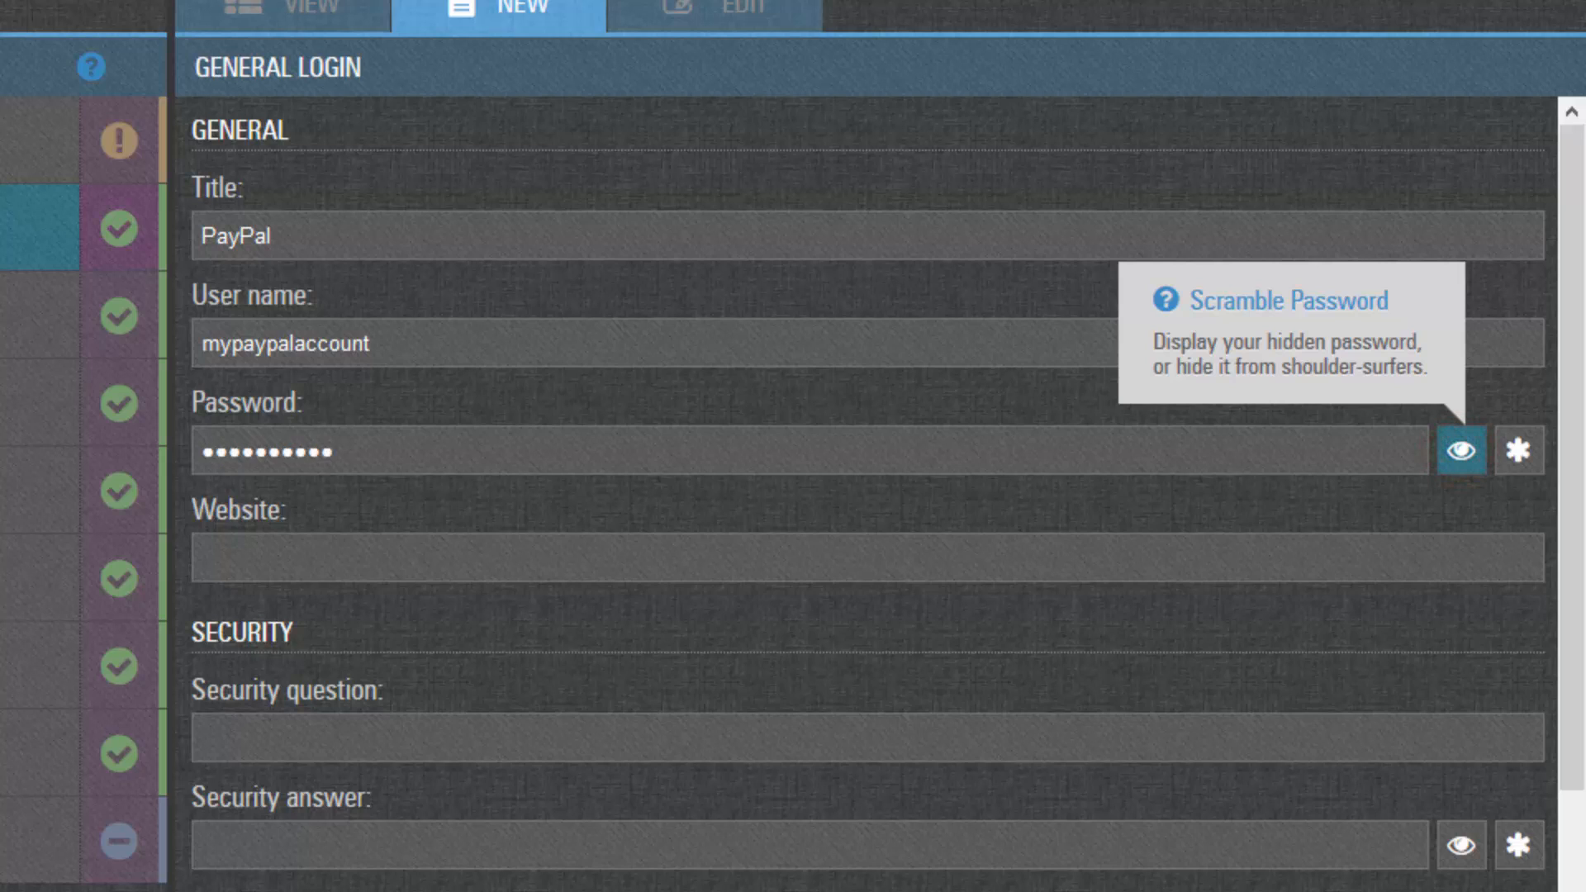
click(1461, 450)
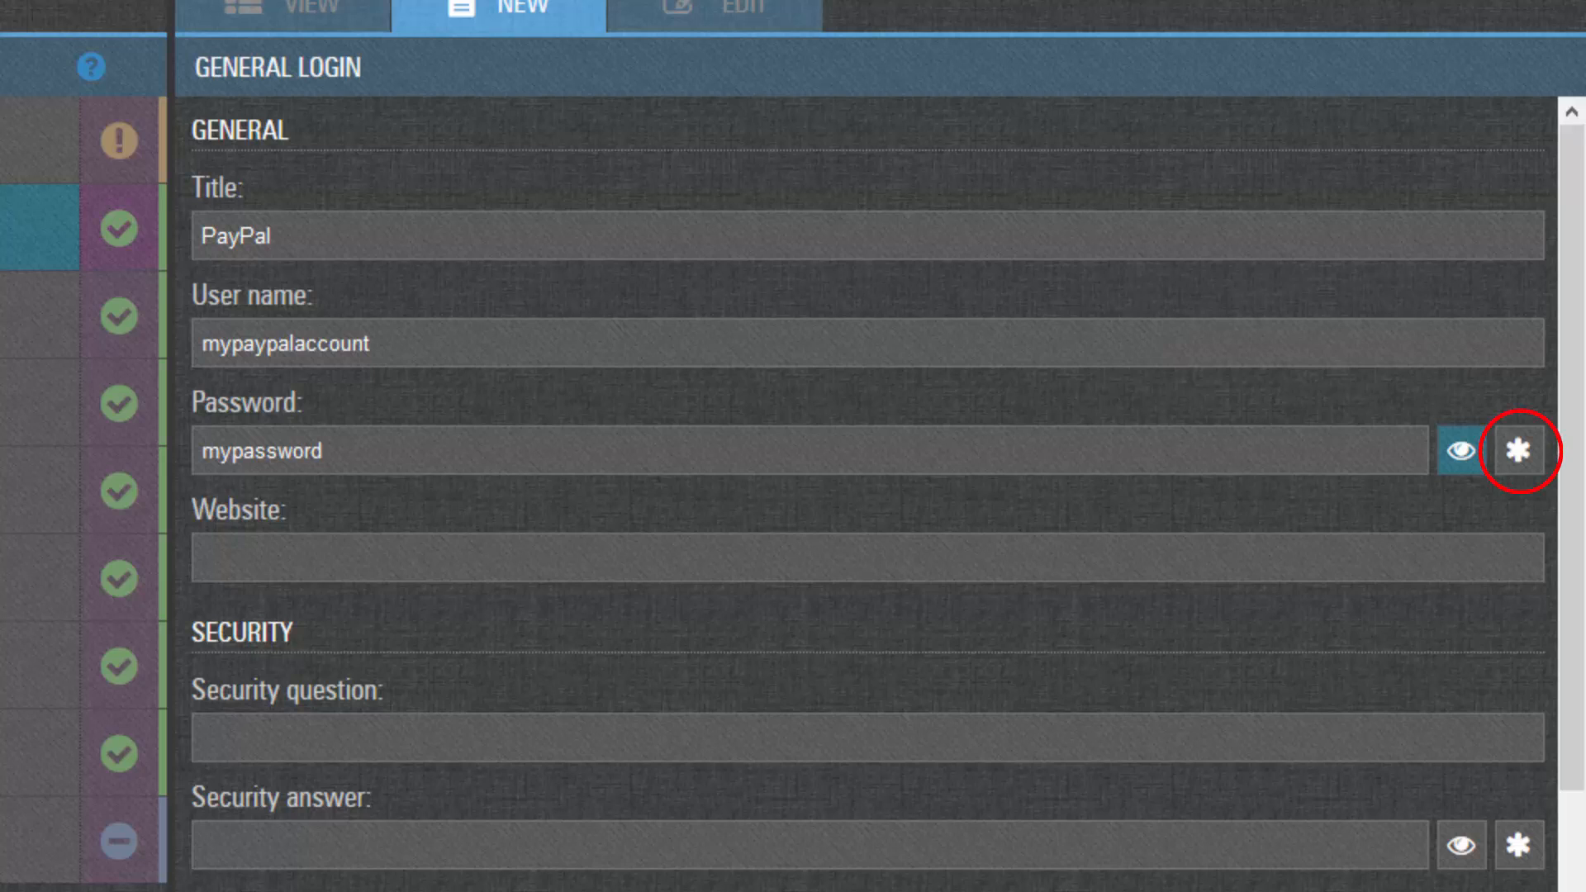
Step: Open the password generator and refresh the suggested password several times
click(1518, 450)
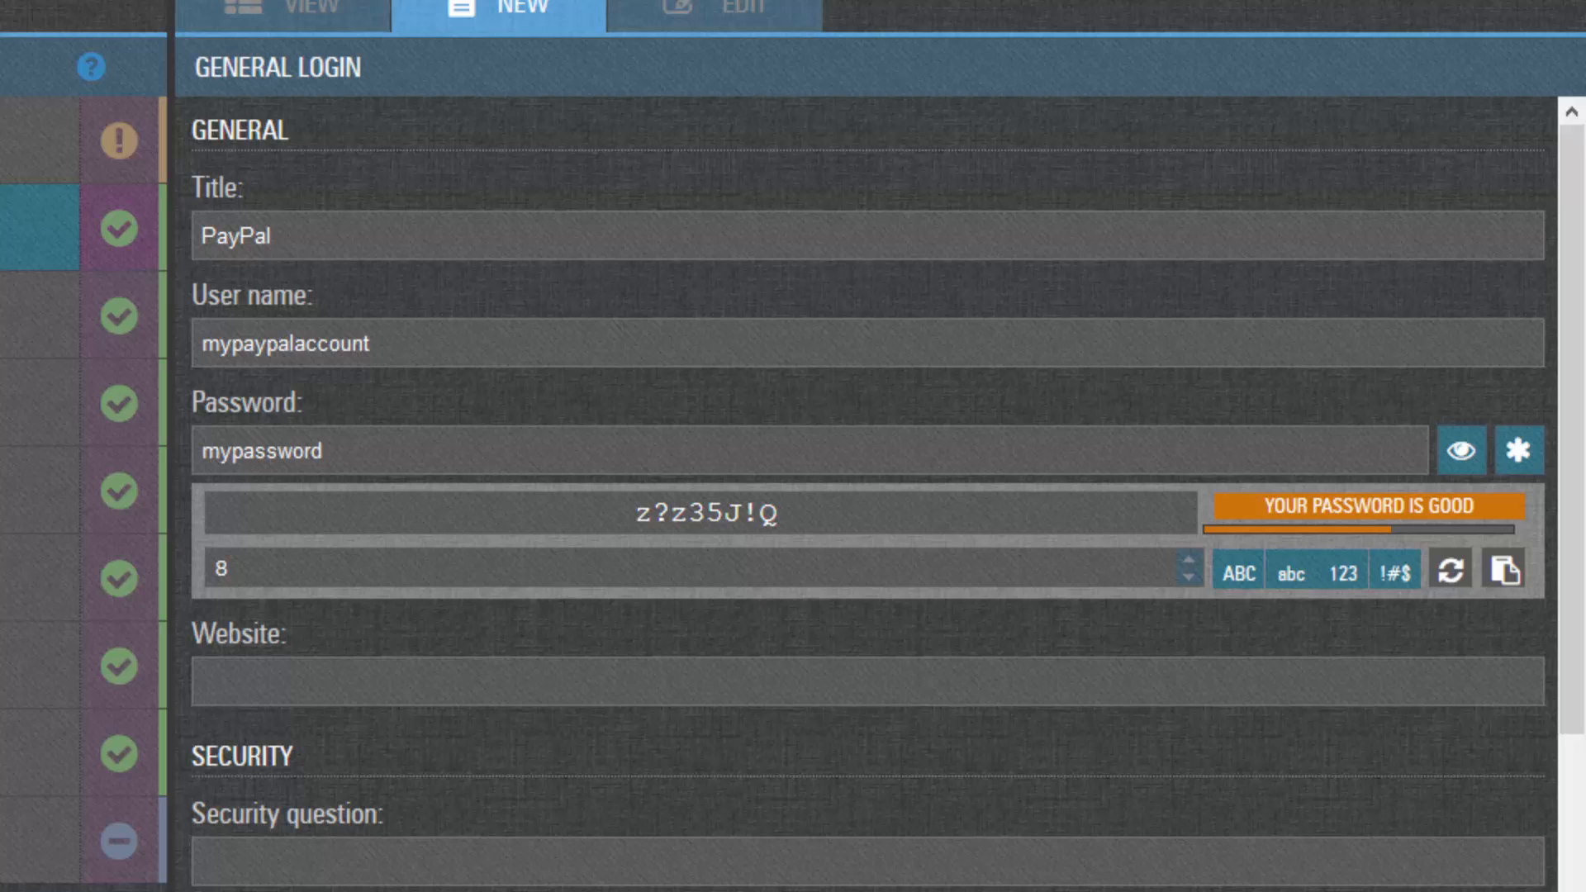
click(1450, 570)
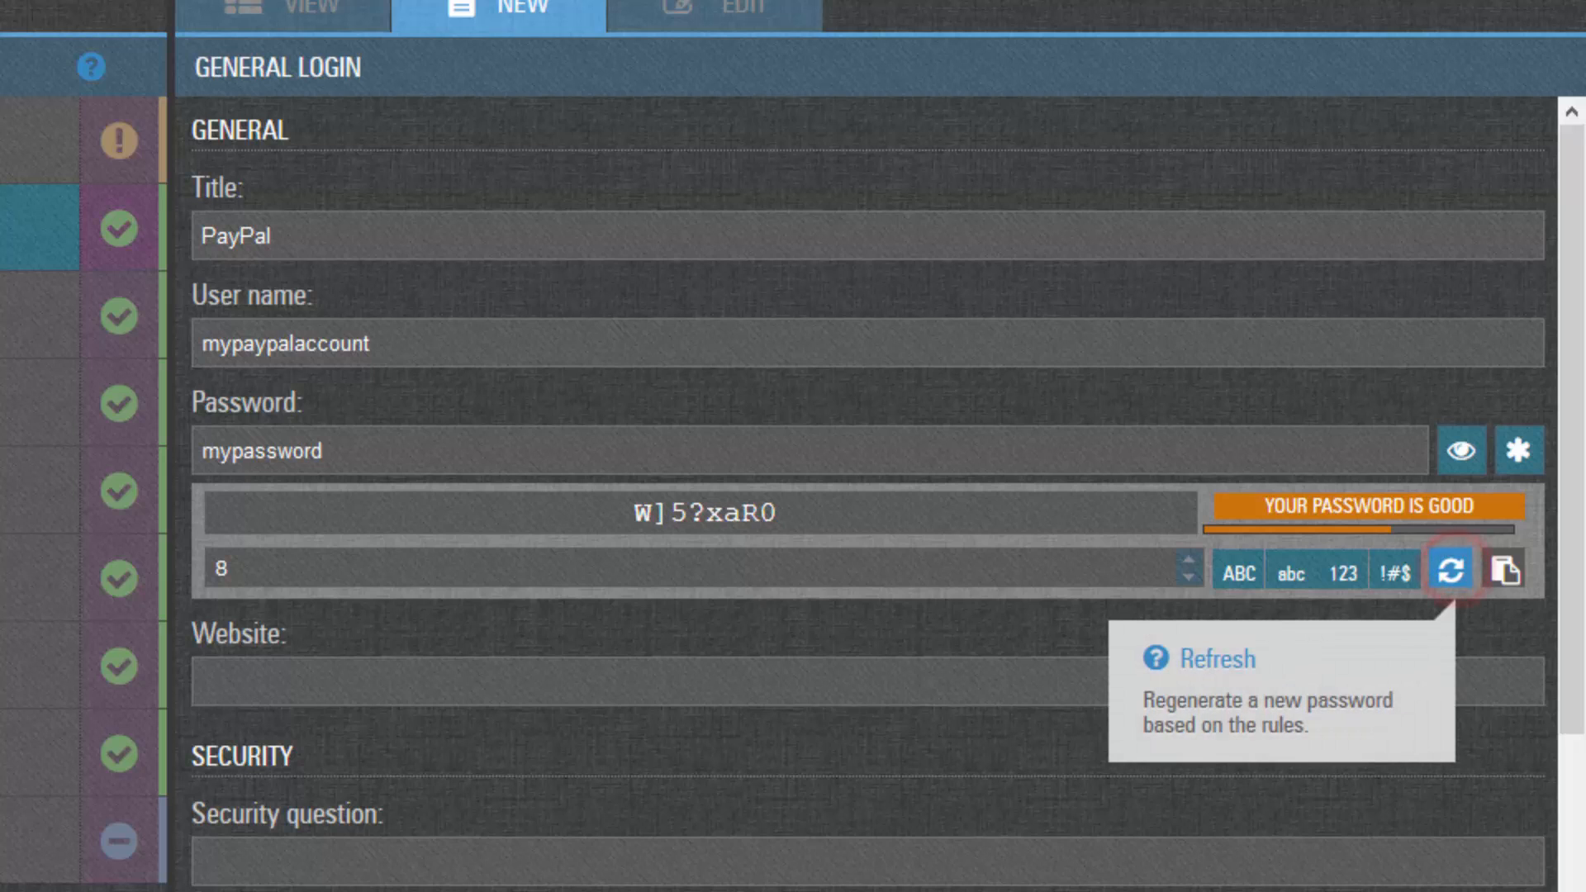
click(1450, 570)
click(1451, 570)
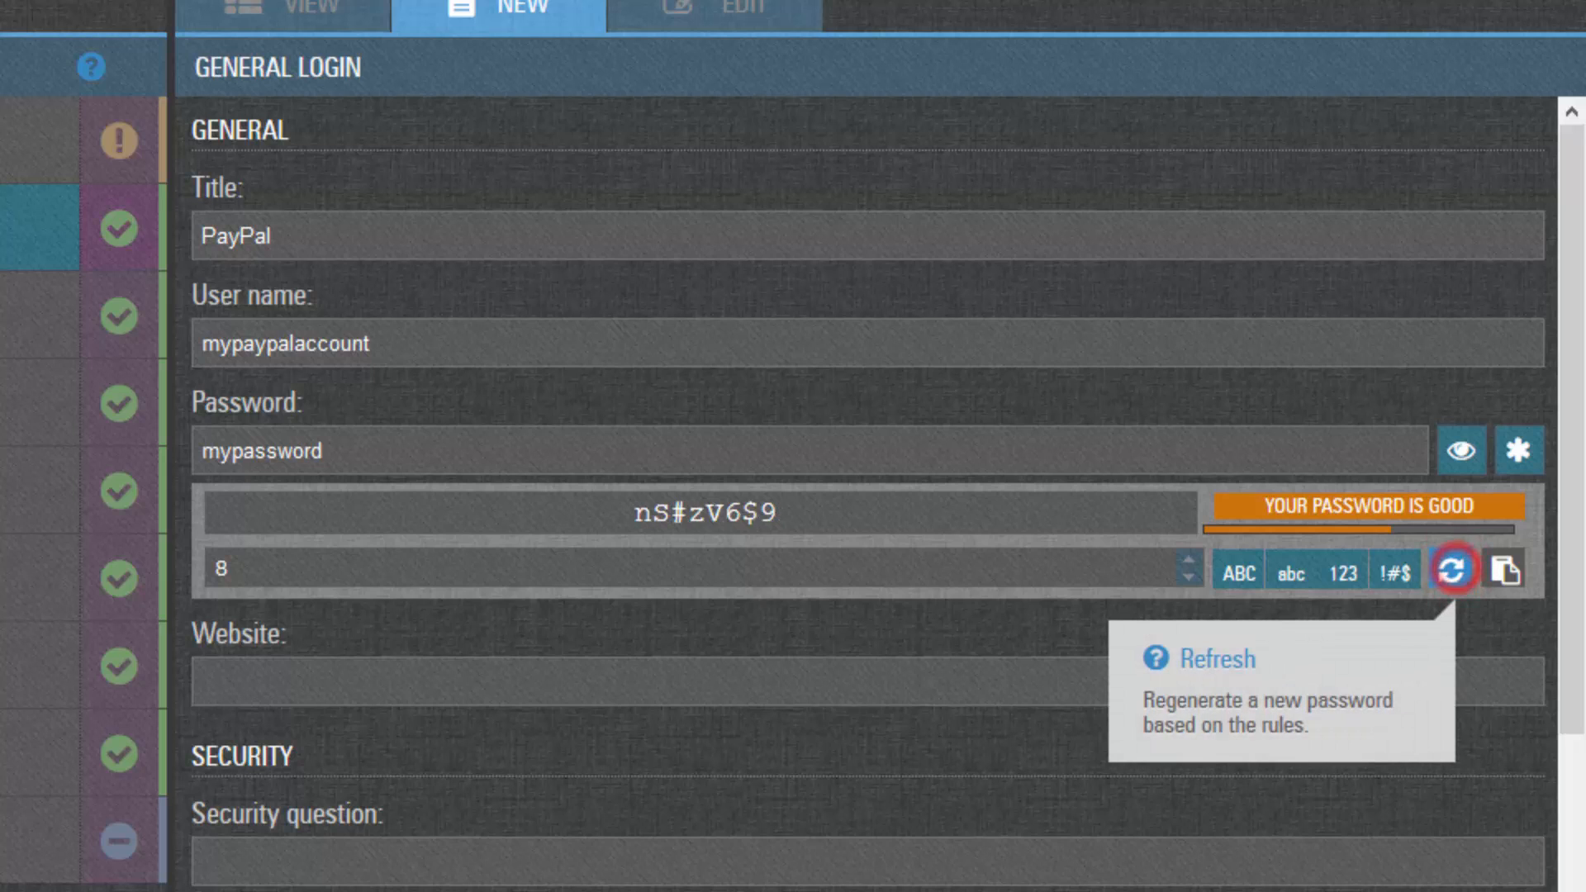
click(1450, 569)
click(1450, 570)
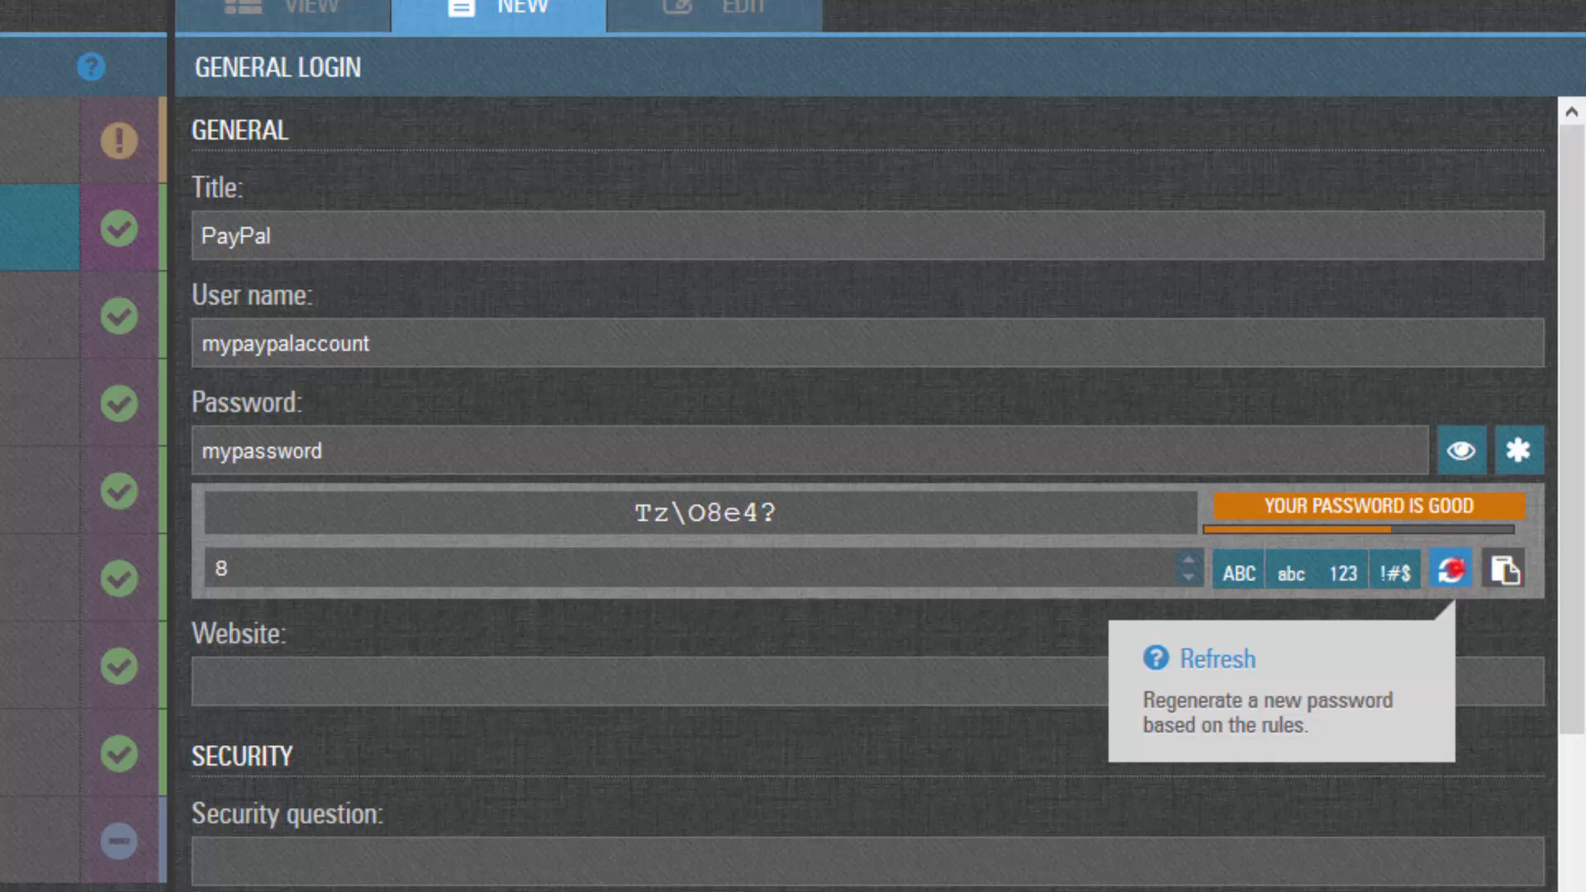
Step: Raise the generated password length to 15 characters
click(1189, 559)
click(1188, 558)
click(1190, 557)
click(1190, 557)
click(1190, 557)
click(1194, 555)
click(1190, 557)
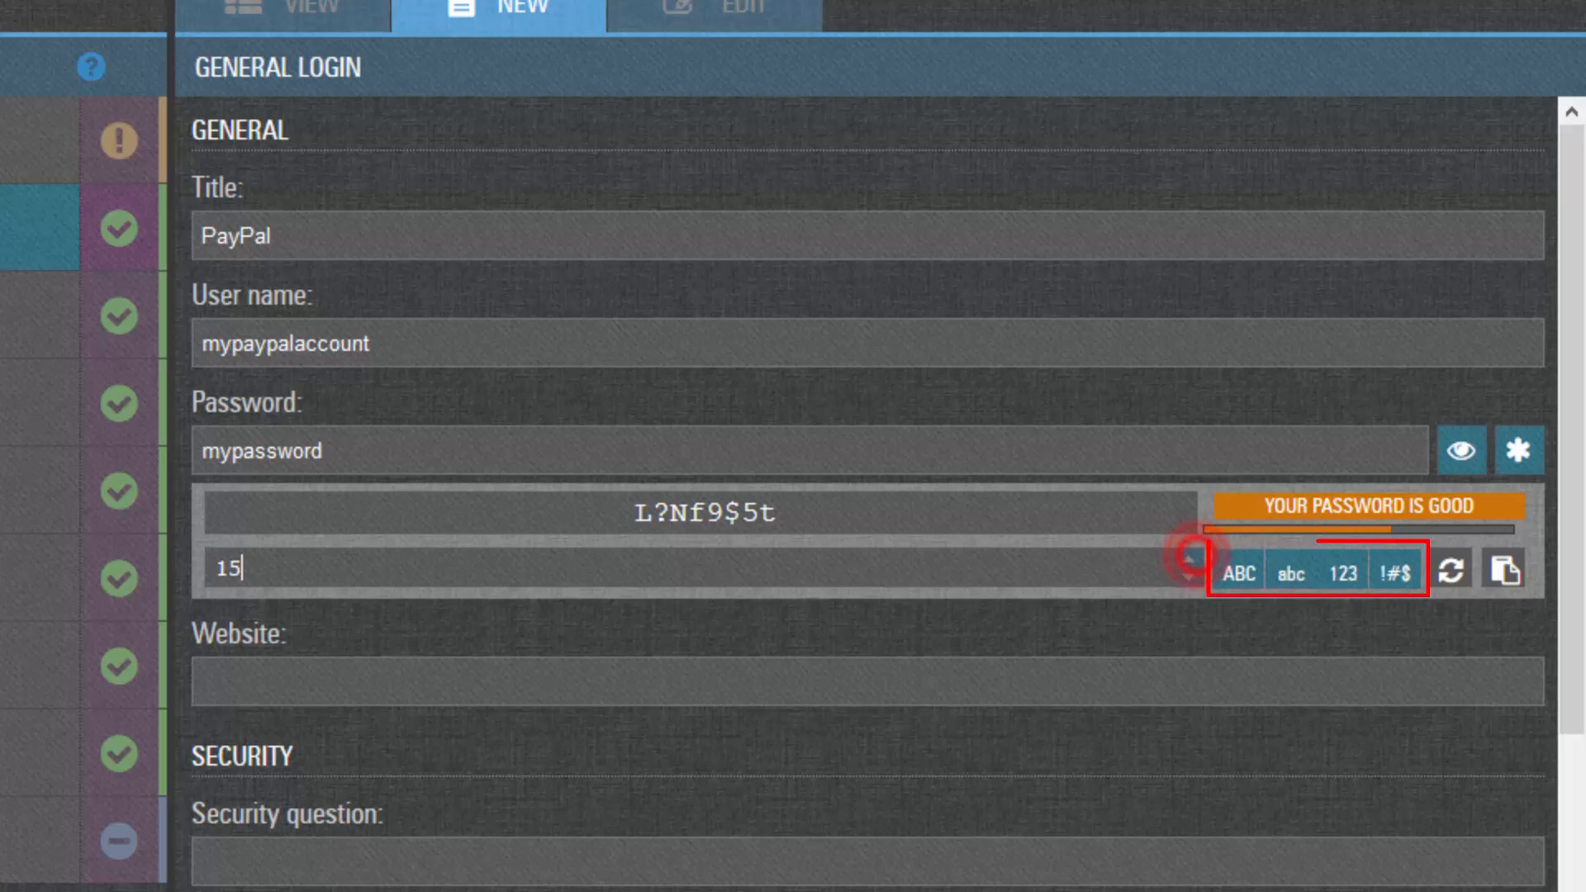
click(1139, 641)
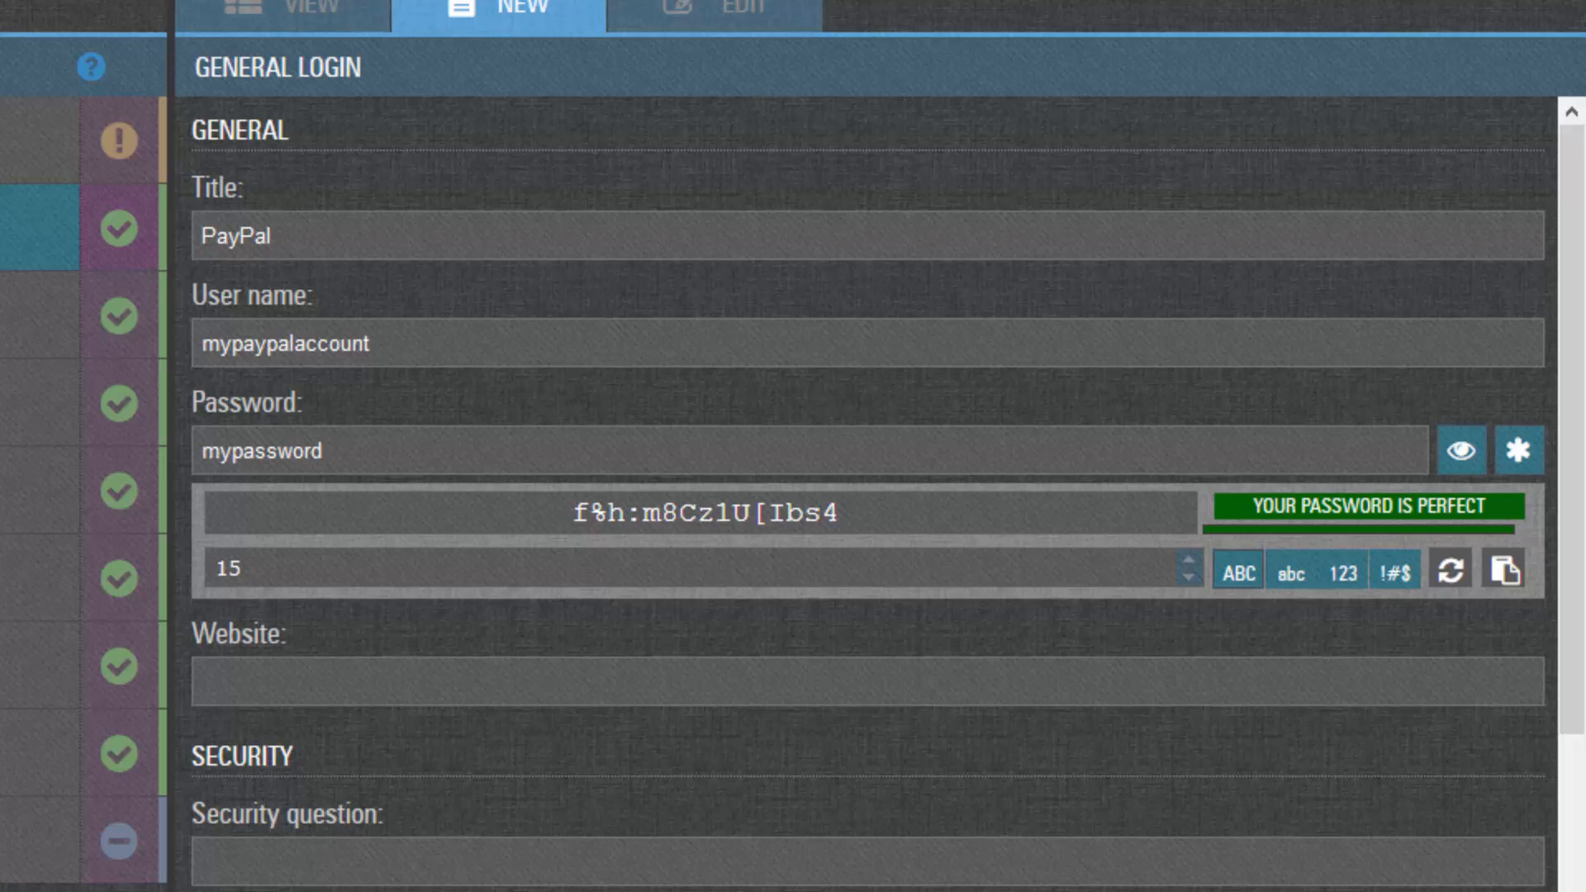
Step: Turn uppercase, lowercase, digits and symbols off, then back on for all four sets
click(1238, 573)
click(1291, 575)
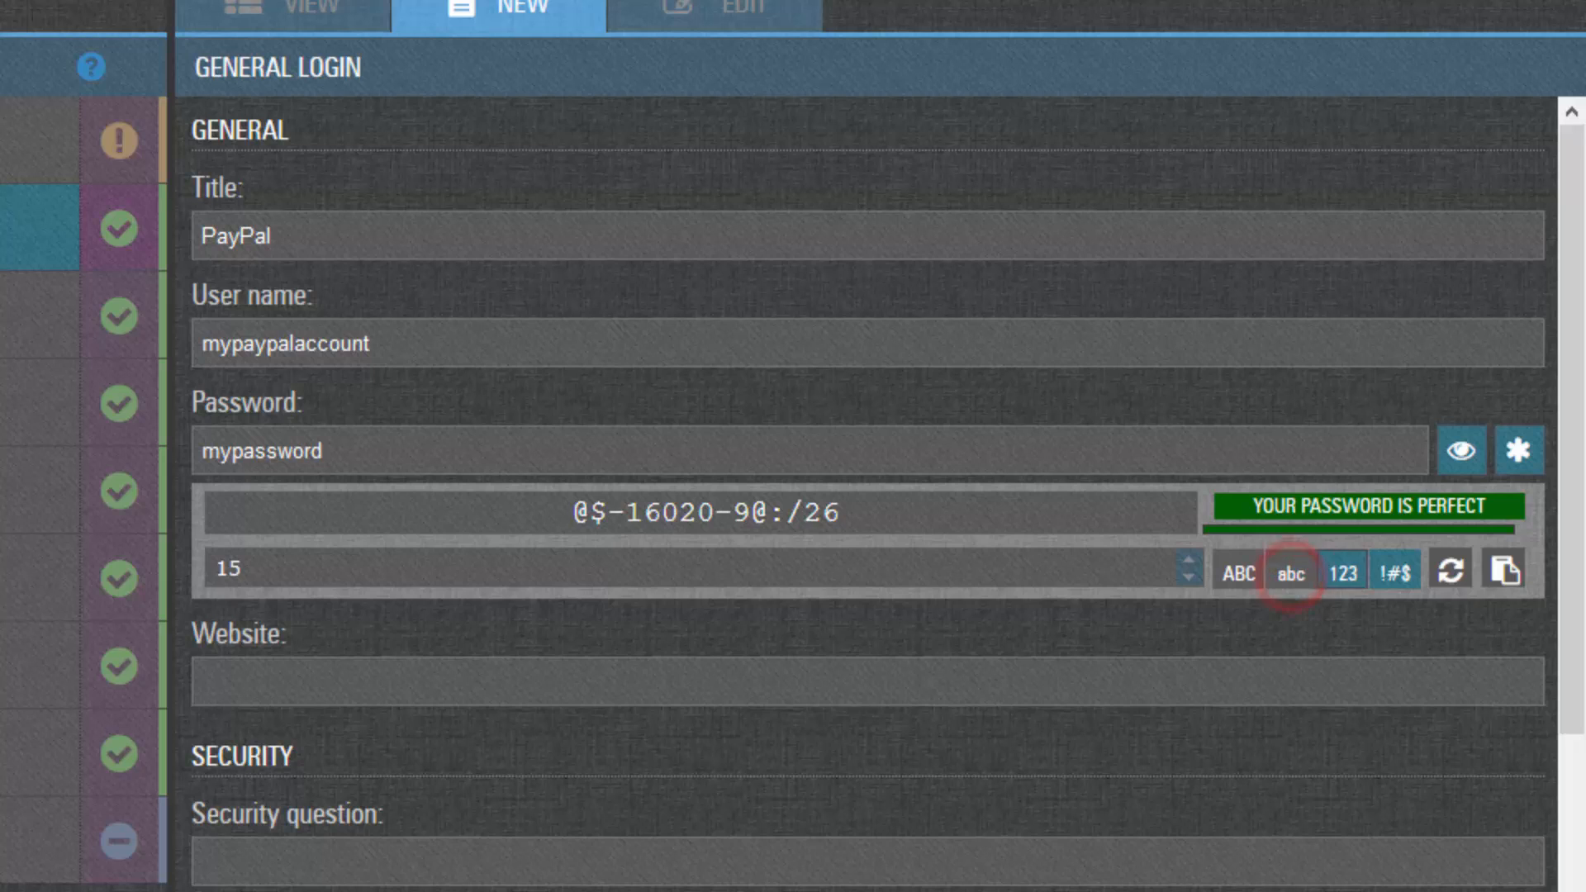
click(1342, 573)
click(1348, 574)
click(1394, 574)
click(1291, 573)
click(1240, 573)
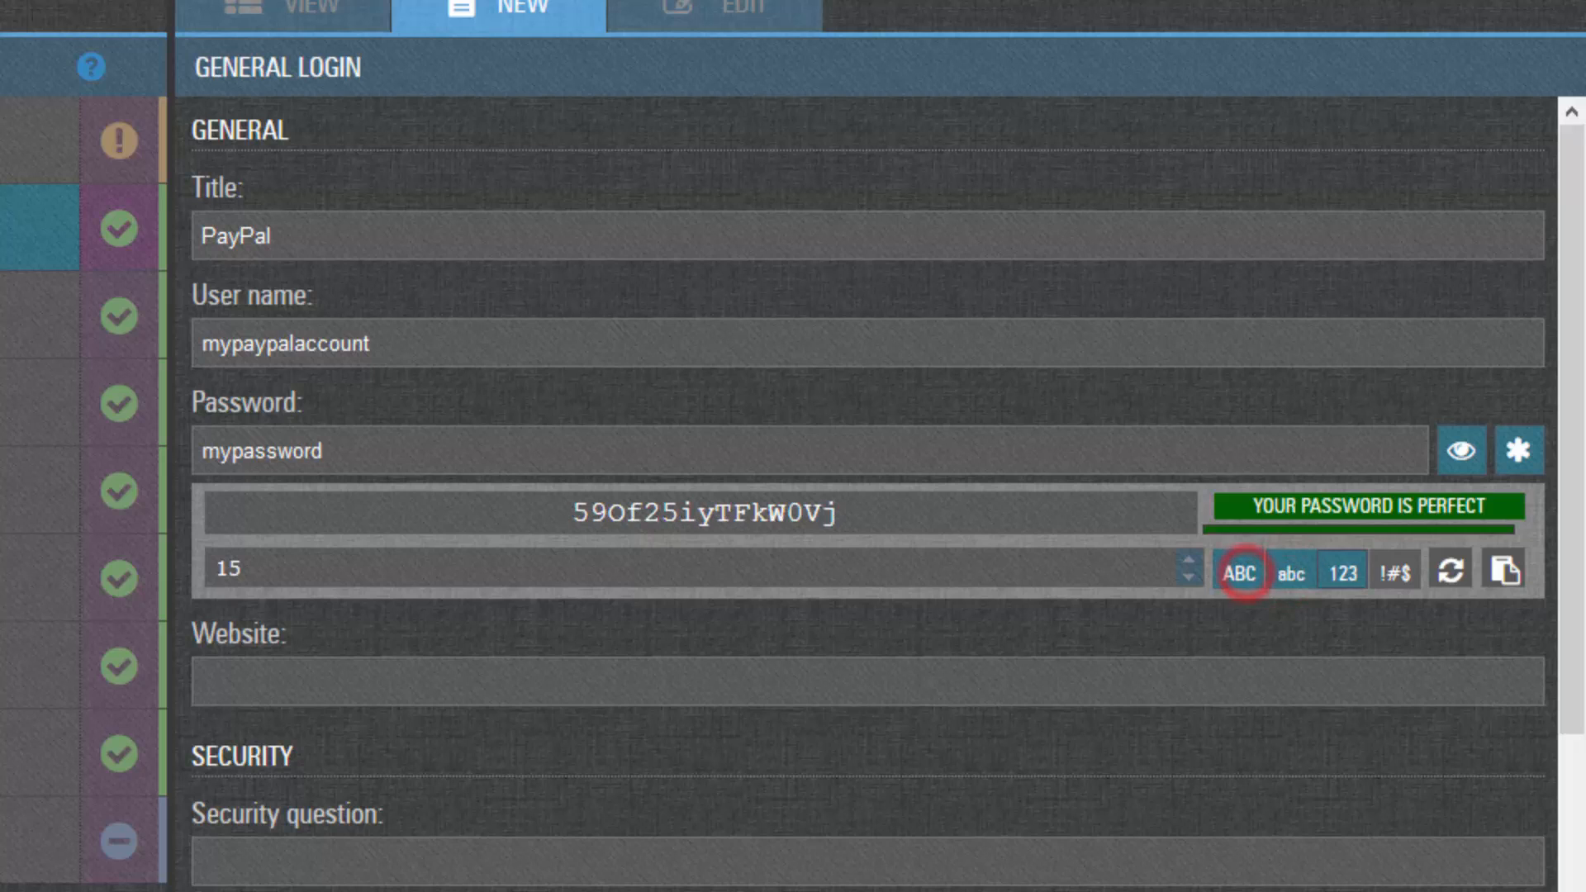
click(1394, 573)
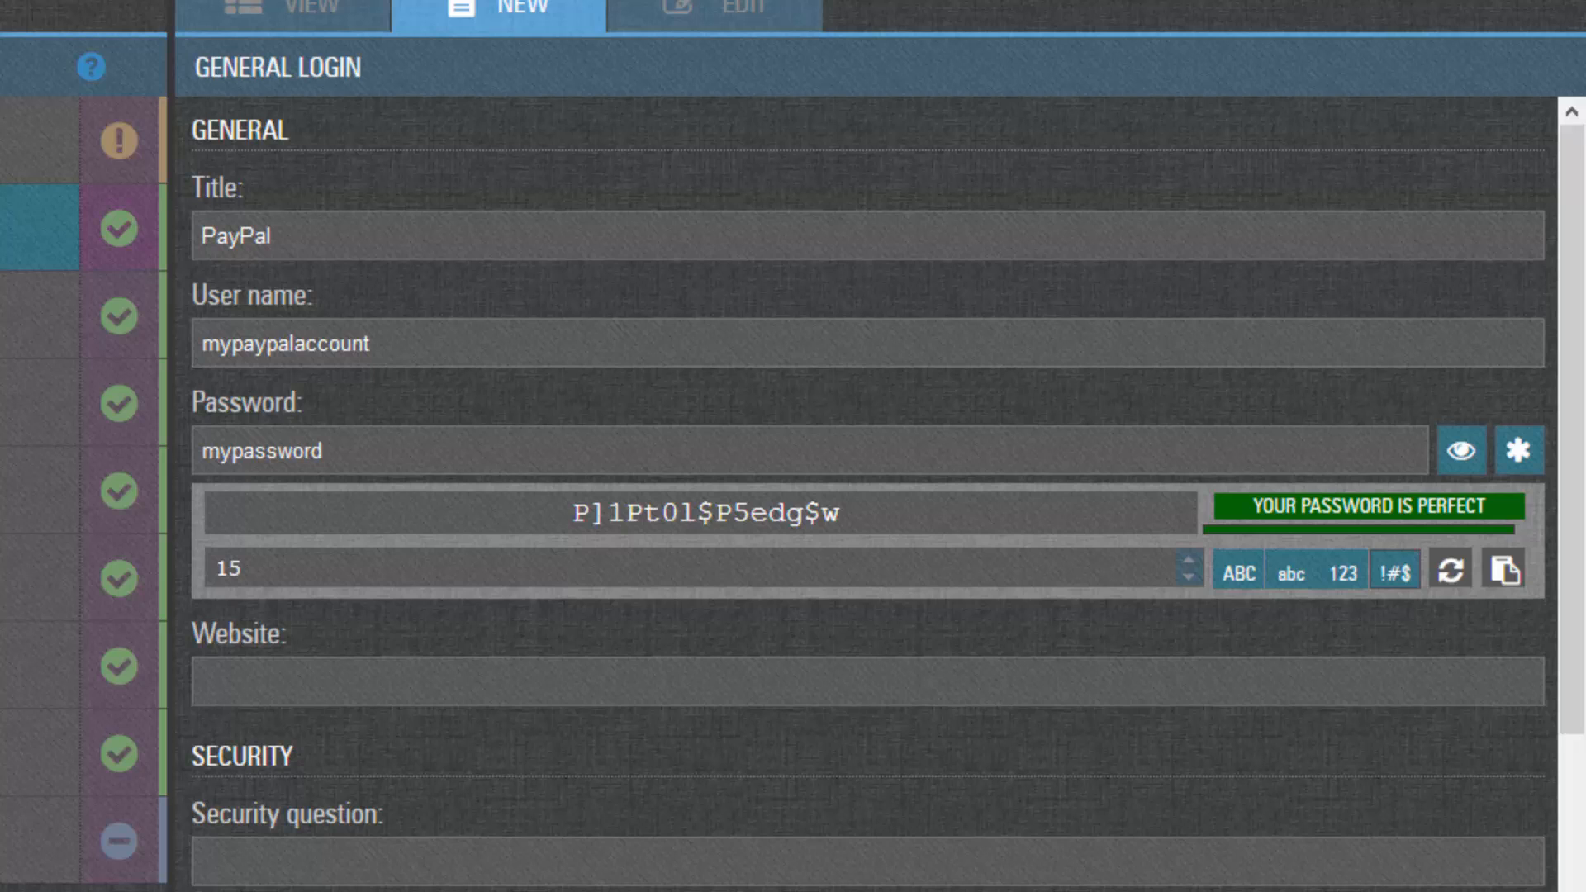
Step: Try a custom password, then insert a freshly generated 15-character password into PayPal's Password field
click(885, 513)
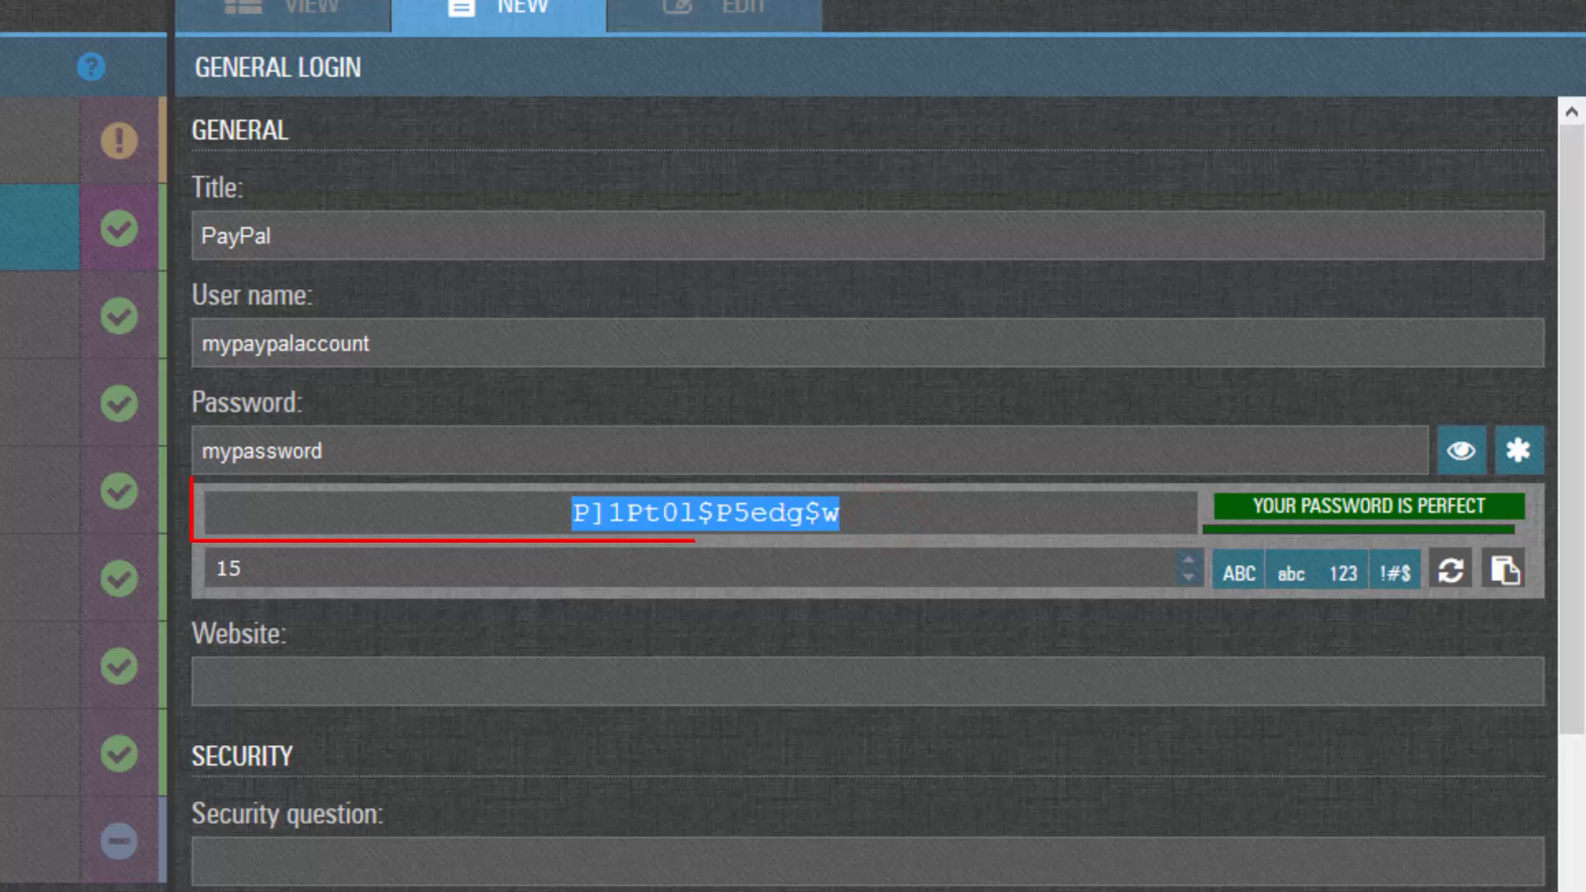
text(P@55w0)
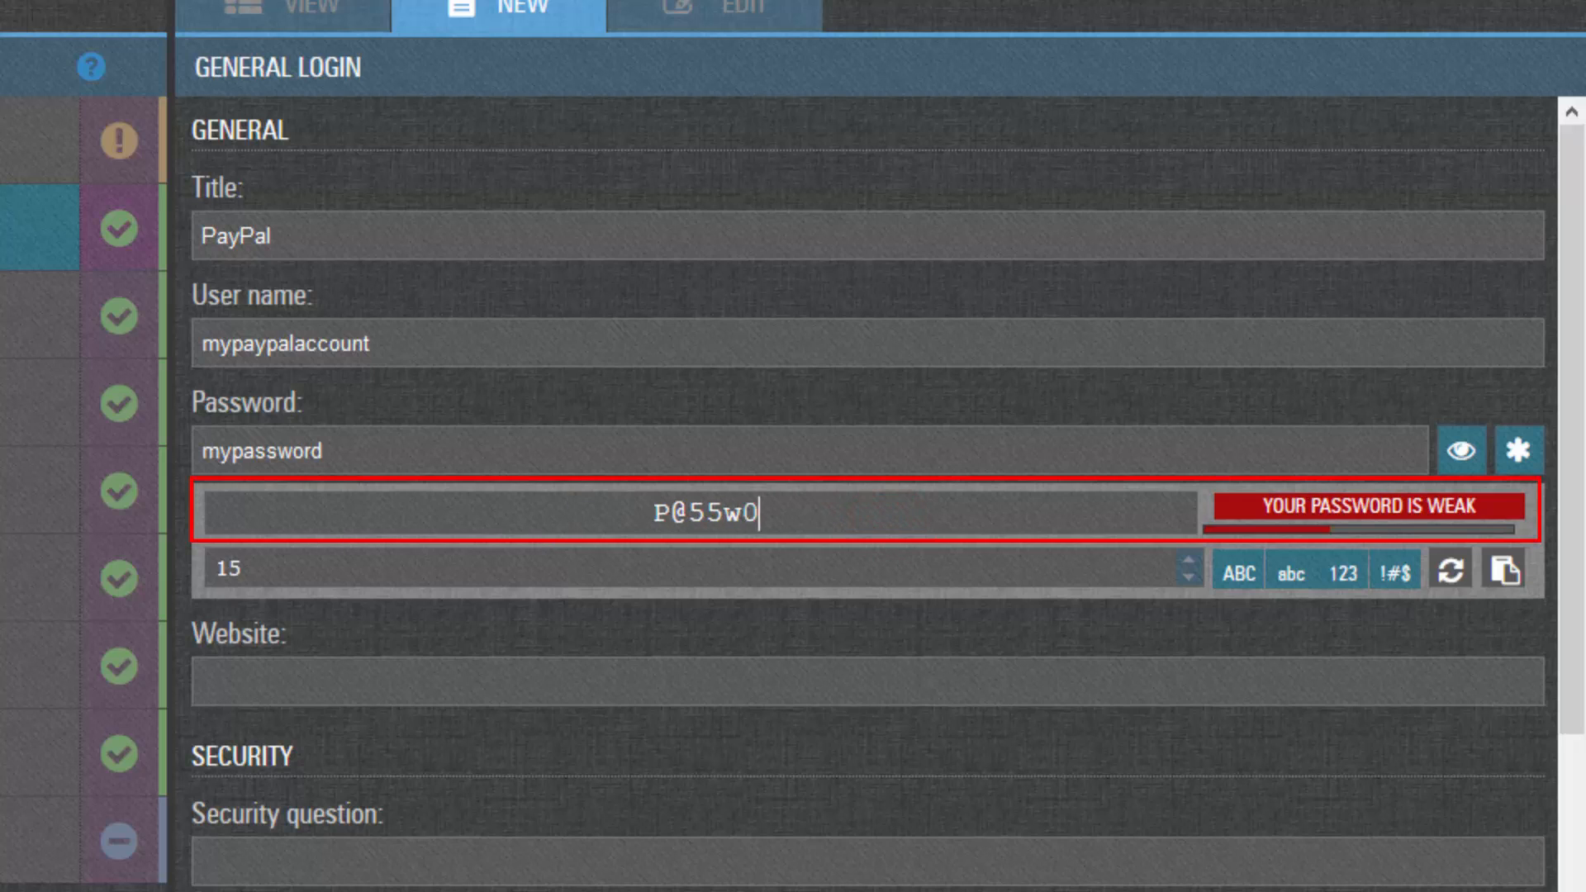
text(rd)
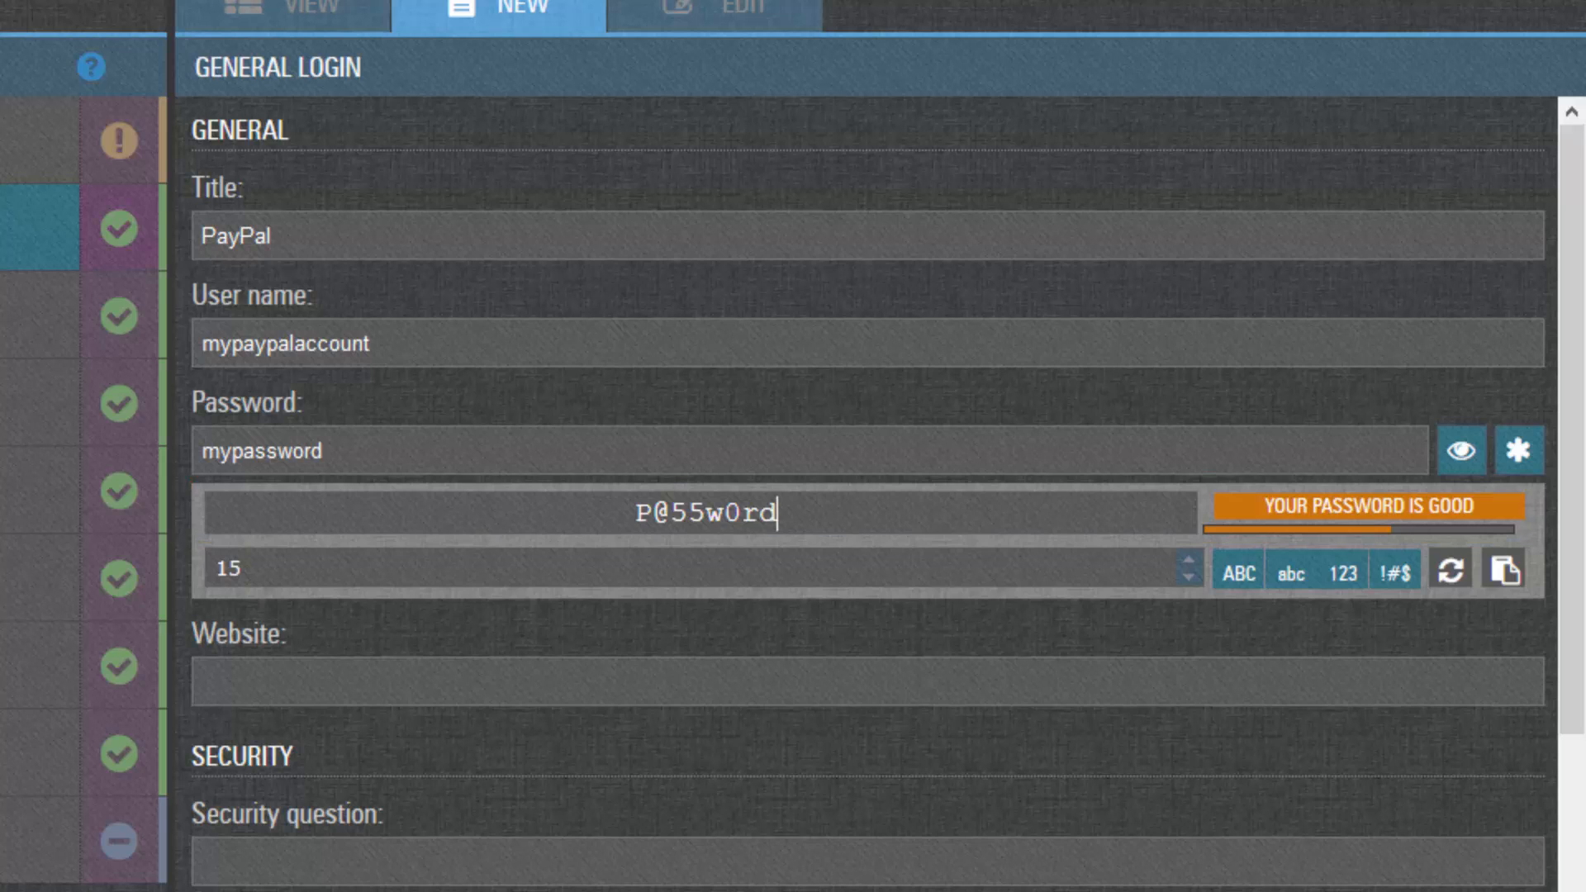
click(1451, 572)
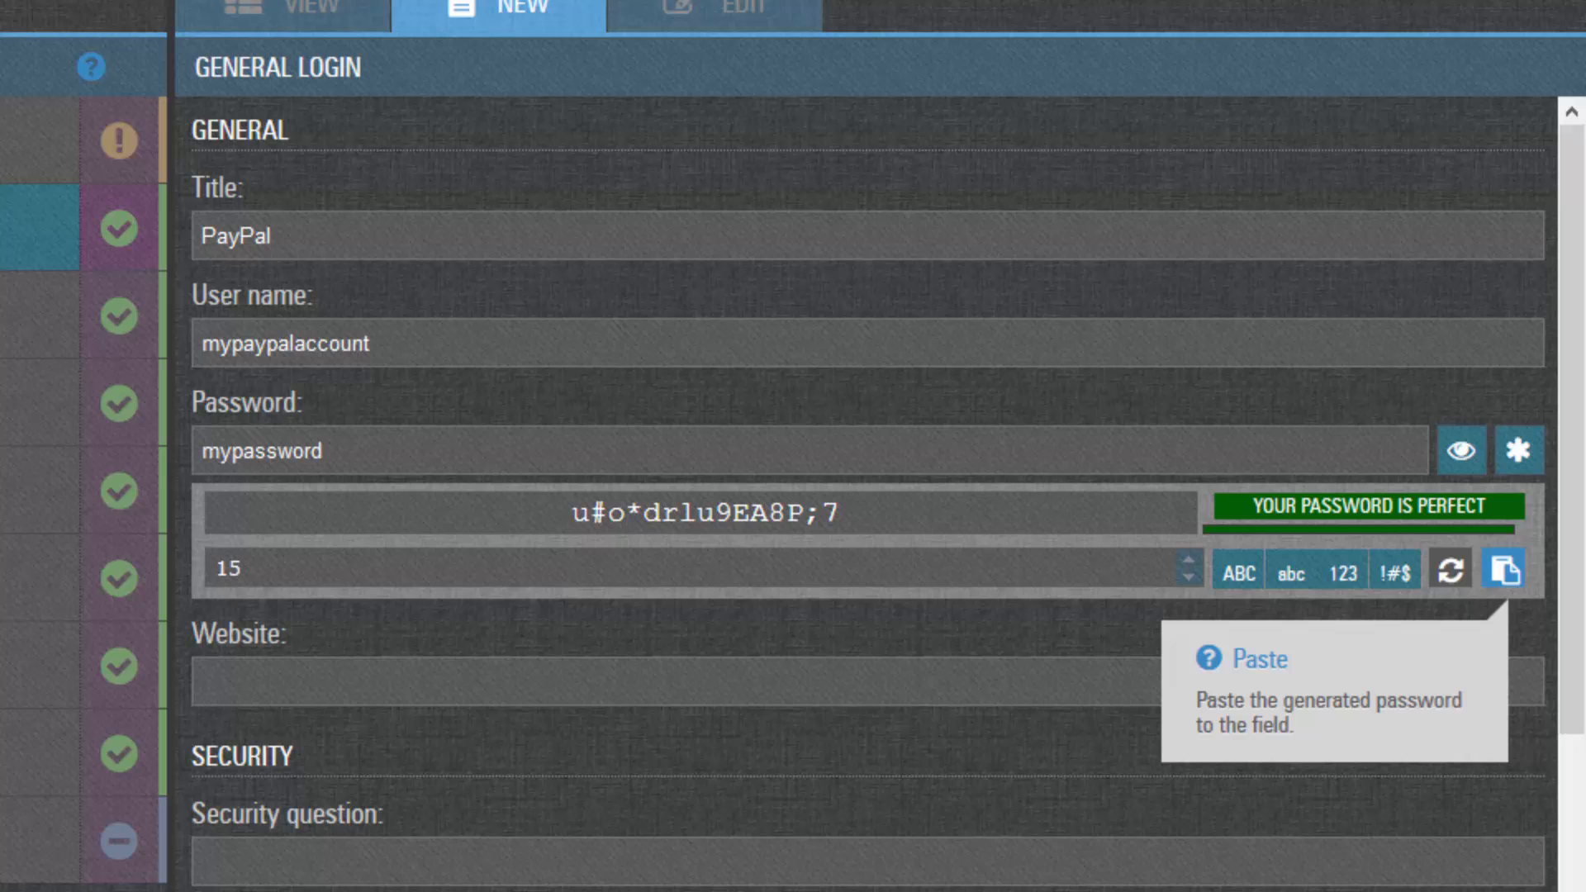
click(1504, 570)
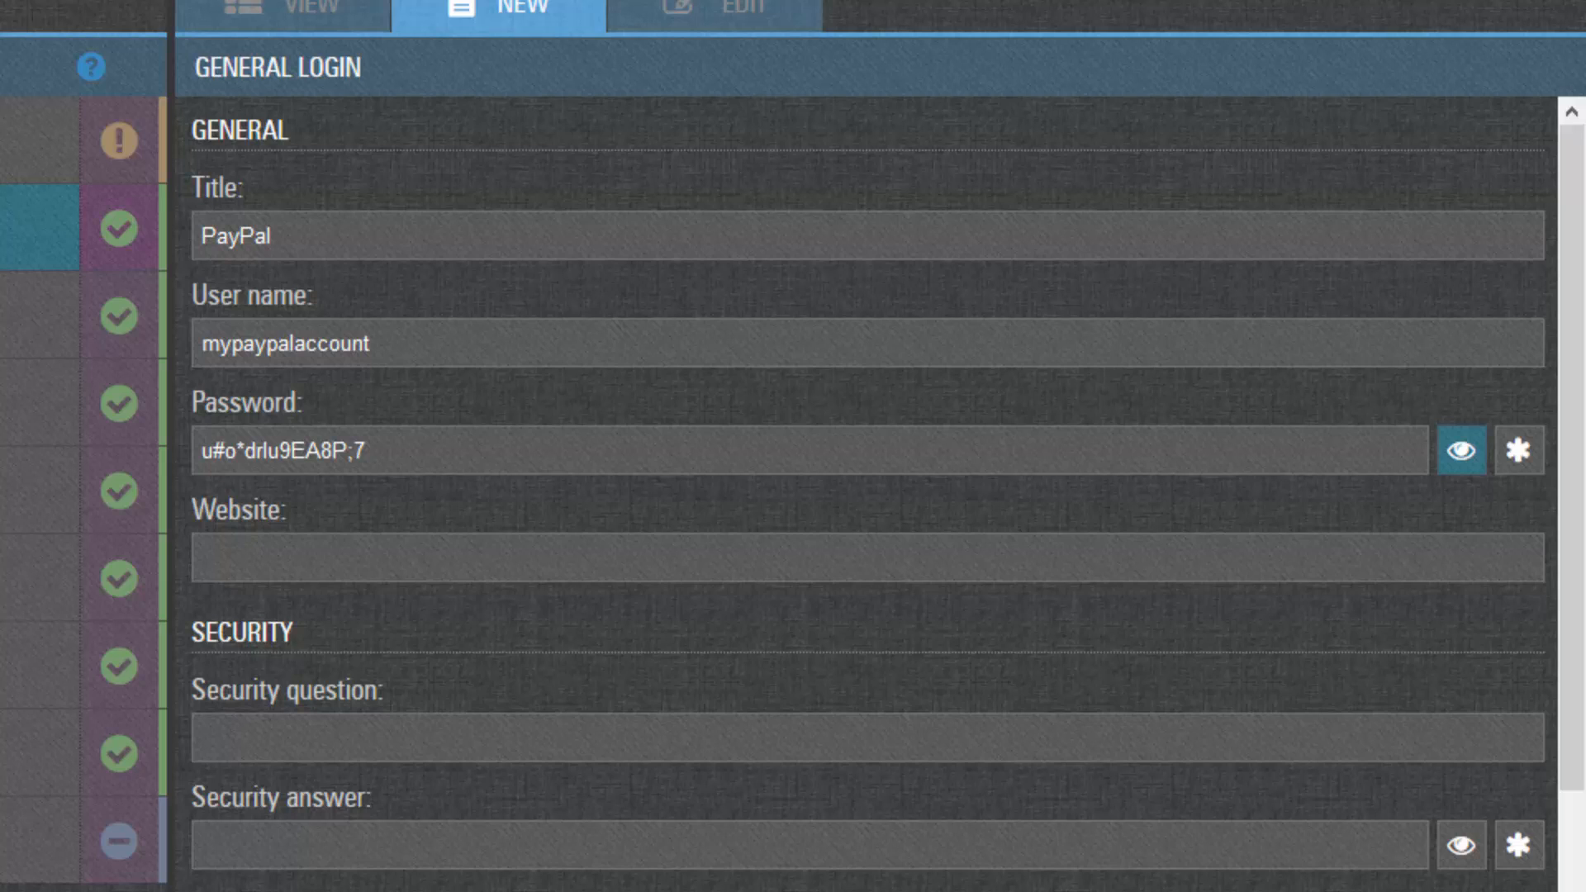
Step: Write the note 'This is my paypal account' in the Notes field
click(853, 548)
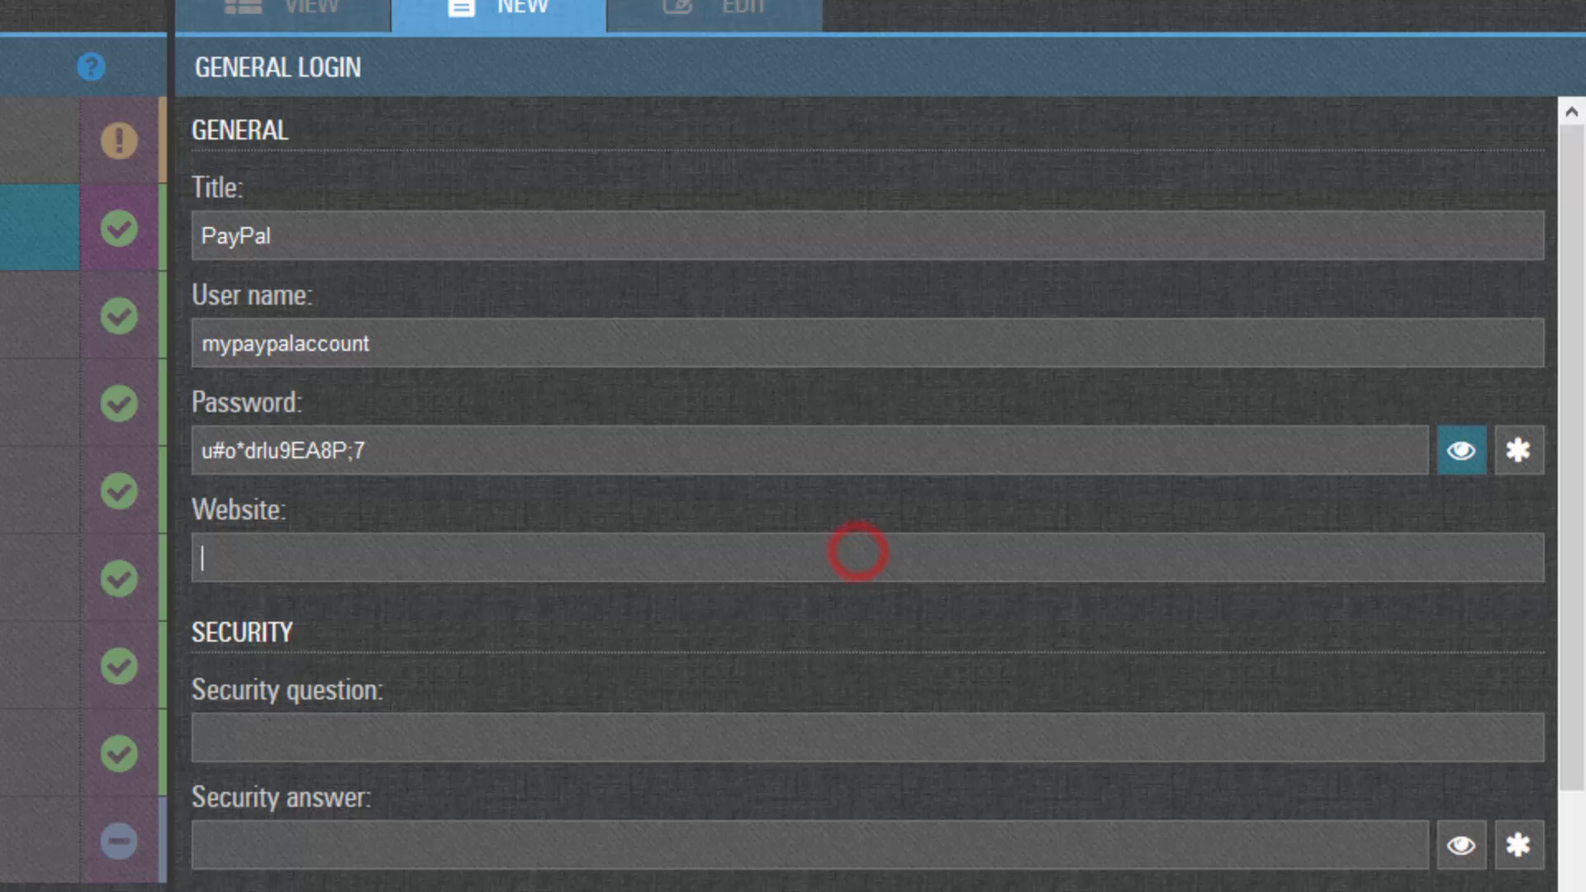
scroll(853, 549, down, 3)
scroll(567, 736, down, 1)
click(566, 735)
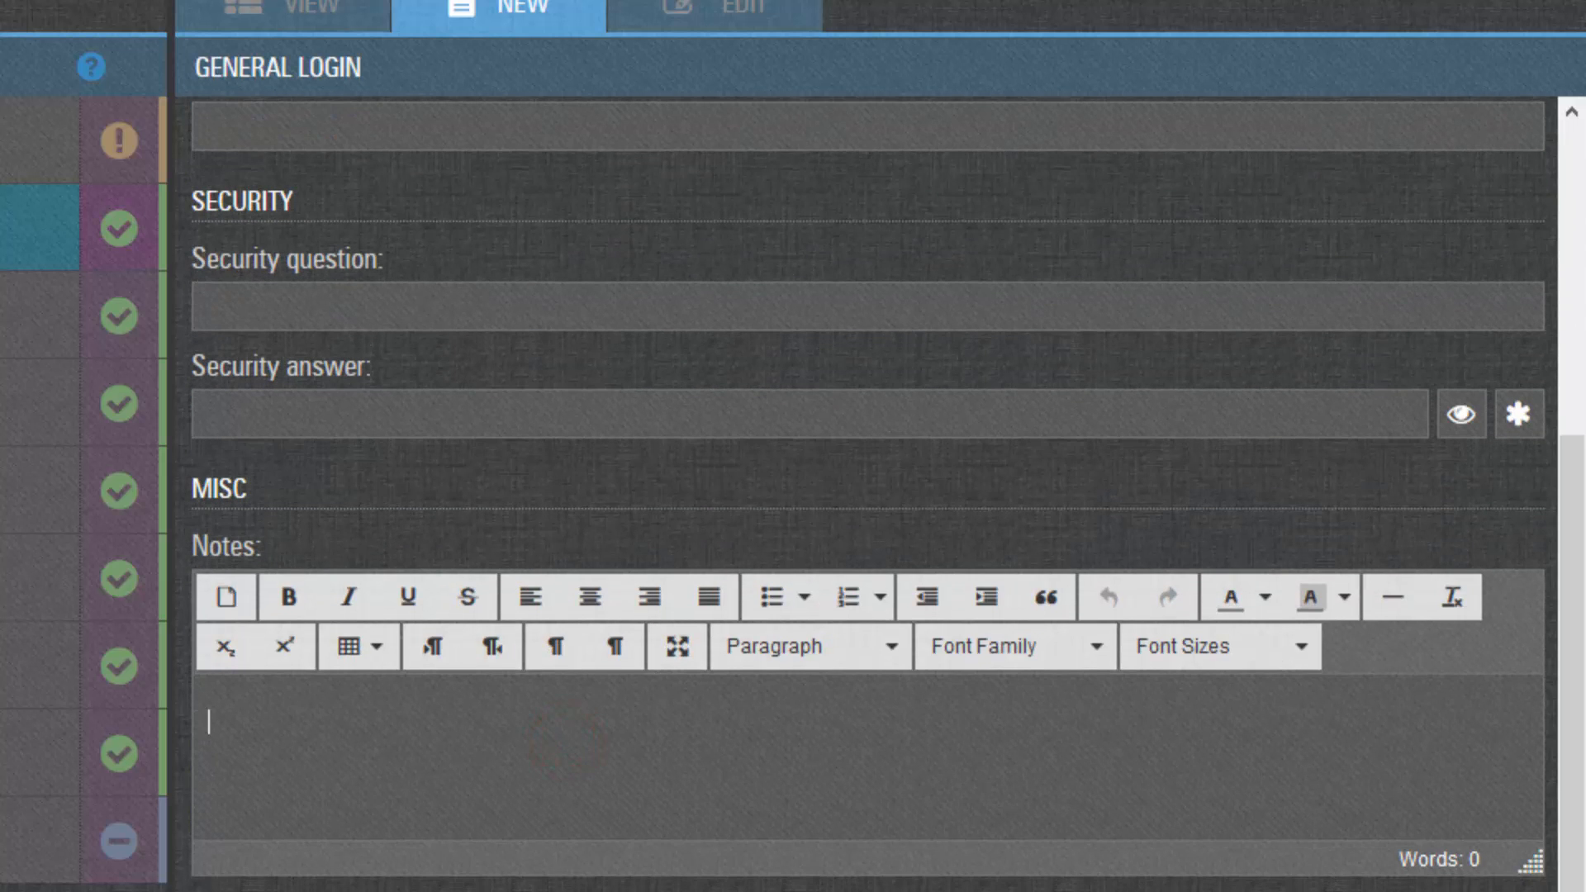
text(This is my )
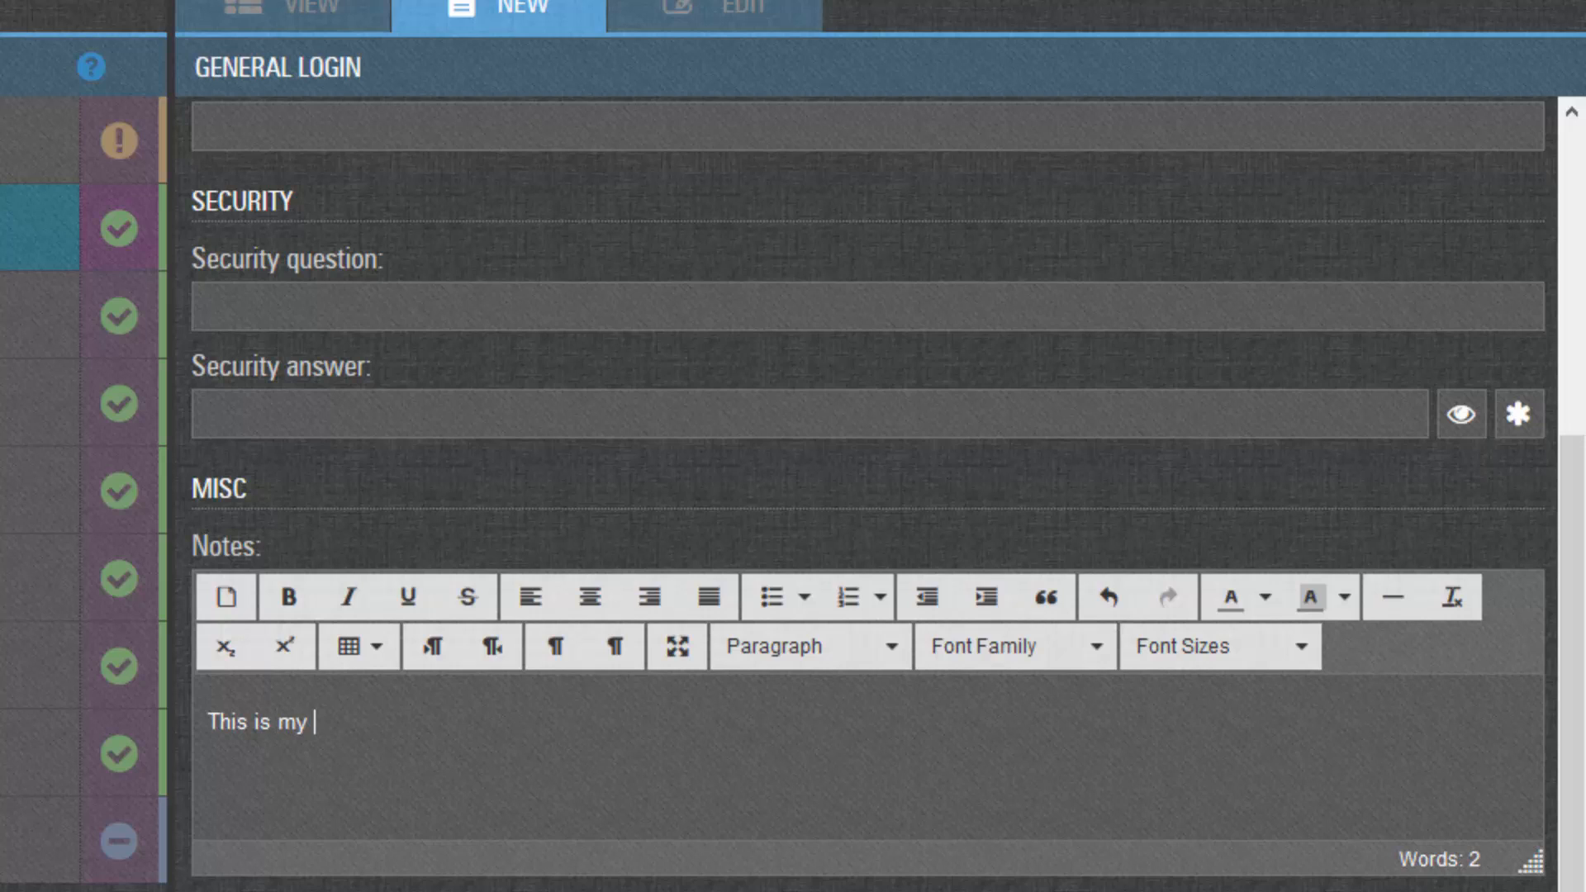
text(paypal account)
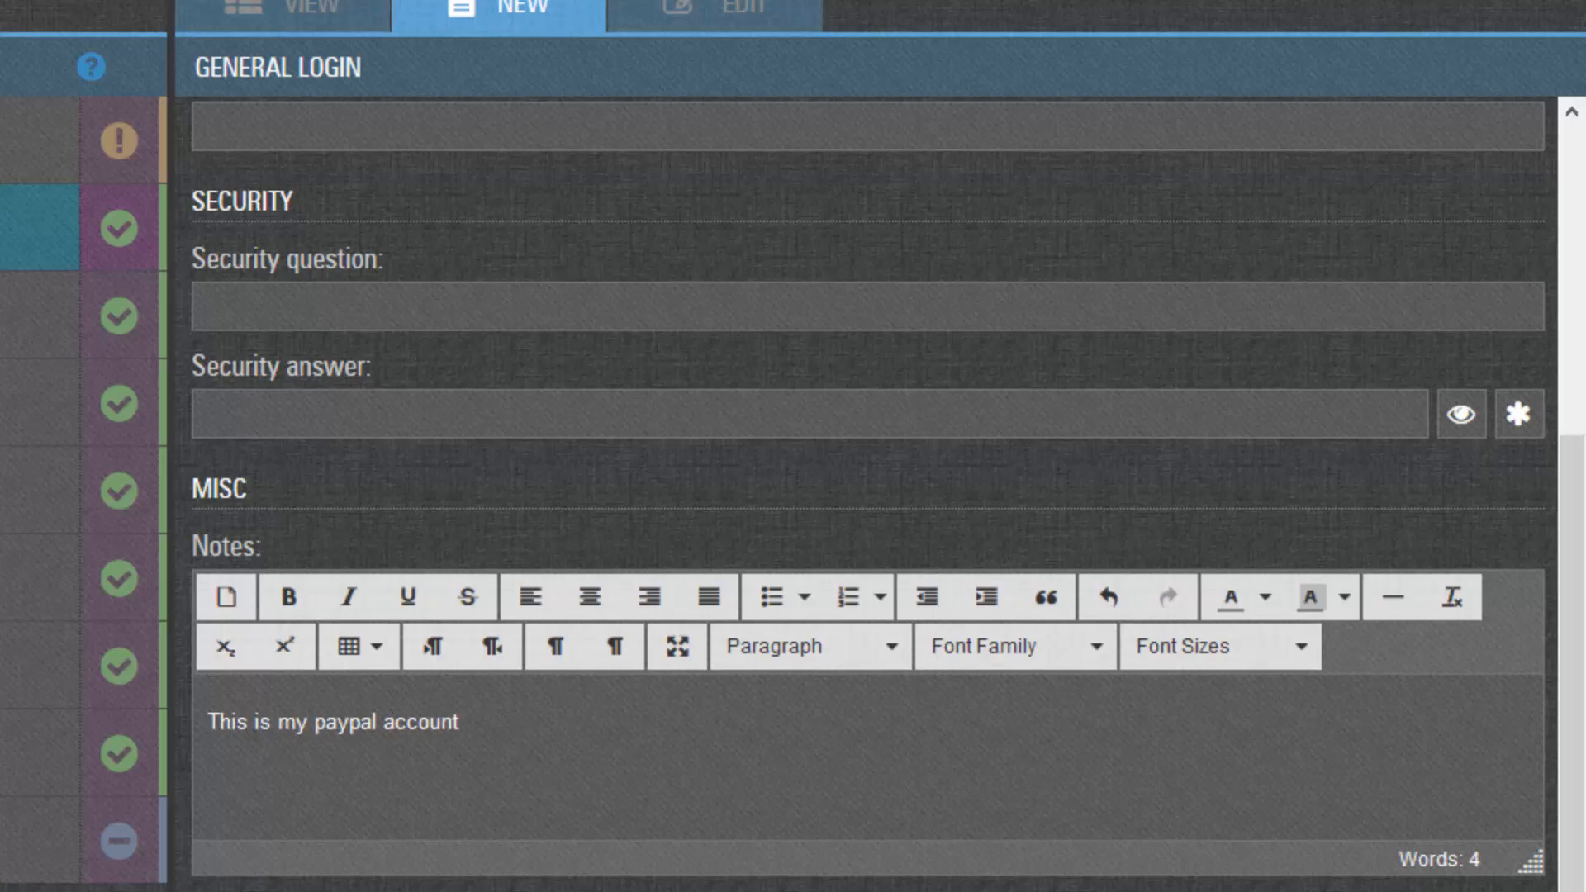
Step: Make 'paypal' underlined, bold and 12pt with a crimson background
double_click(326, 722)
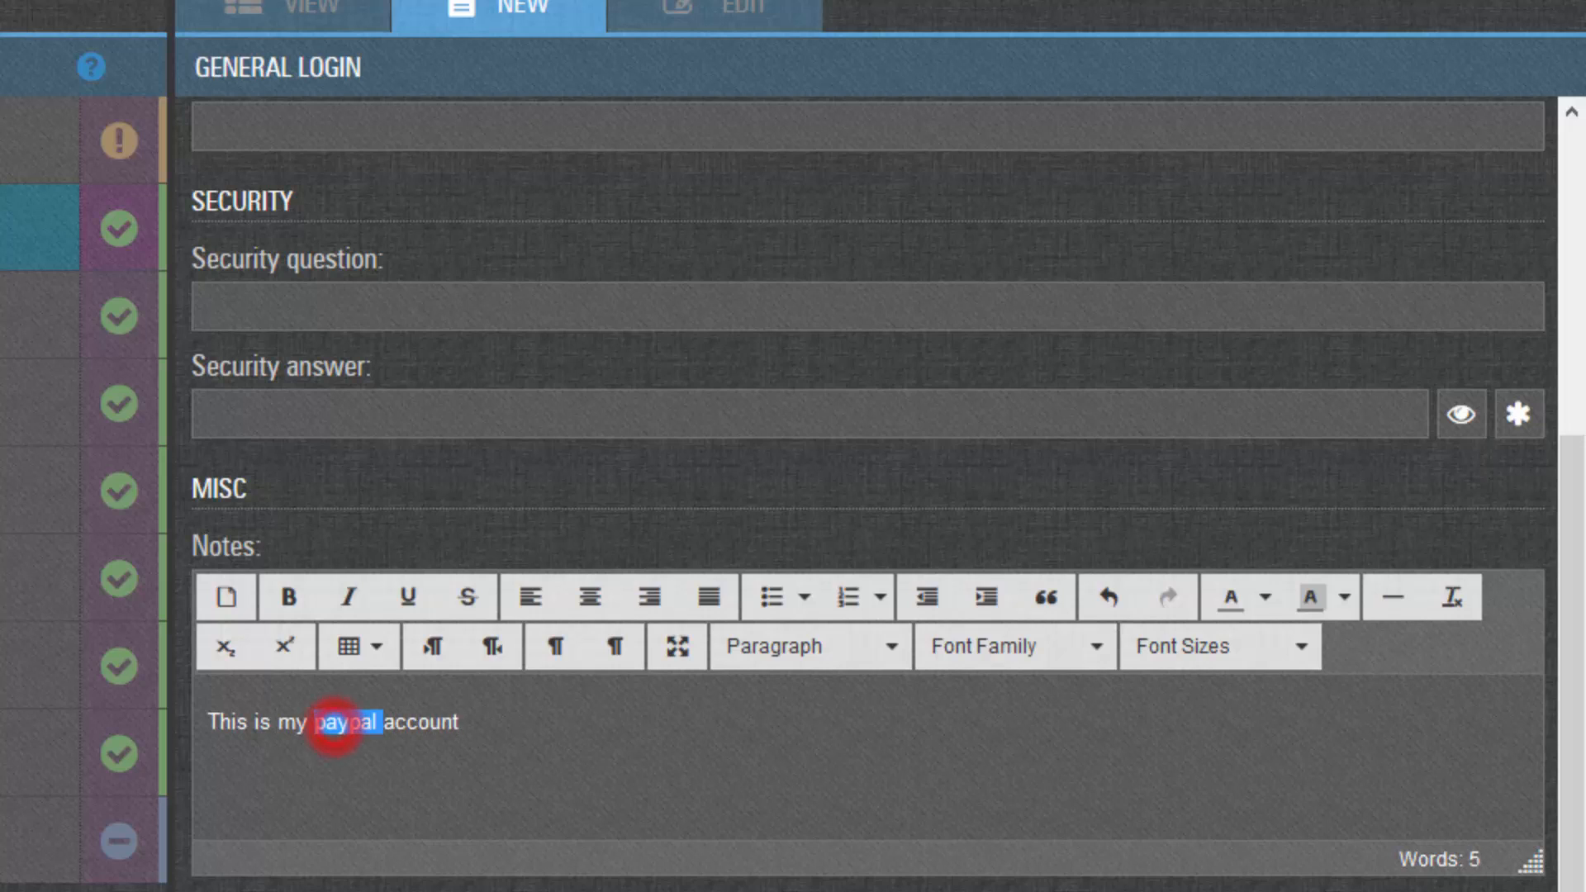
click(409, 597)
click(288, 596)
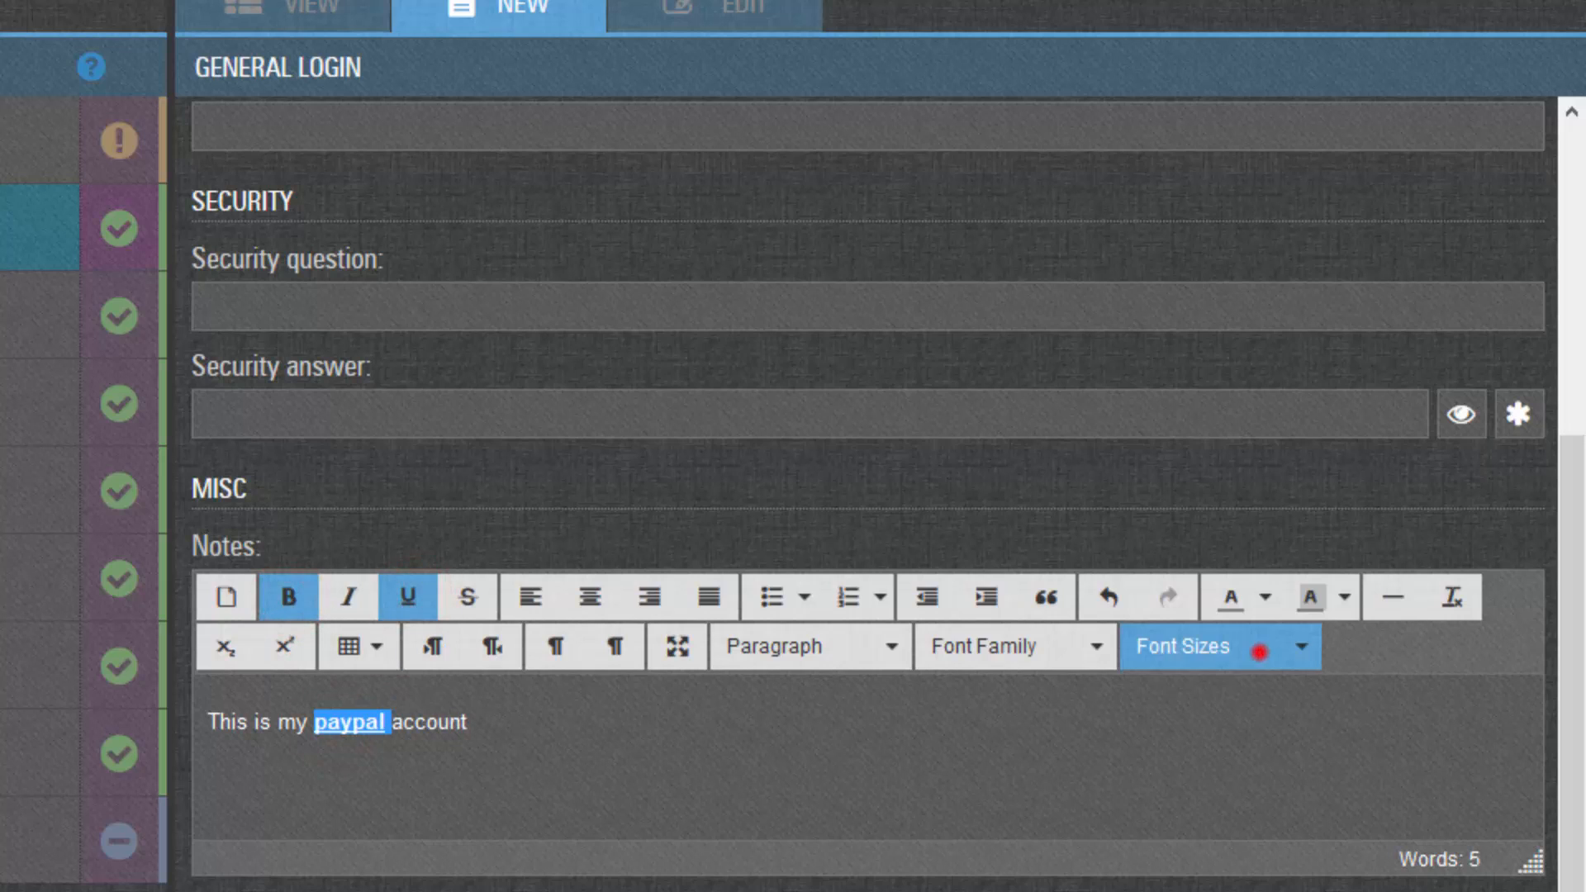
click(1260, 646)
click(1245, 805)
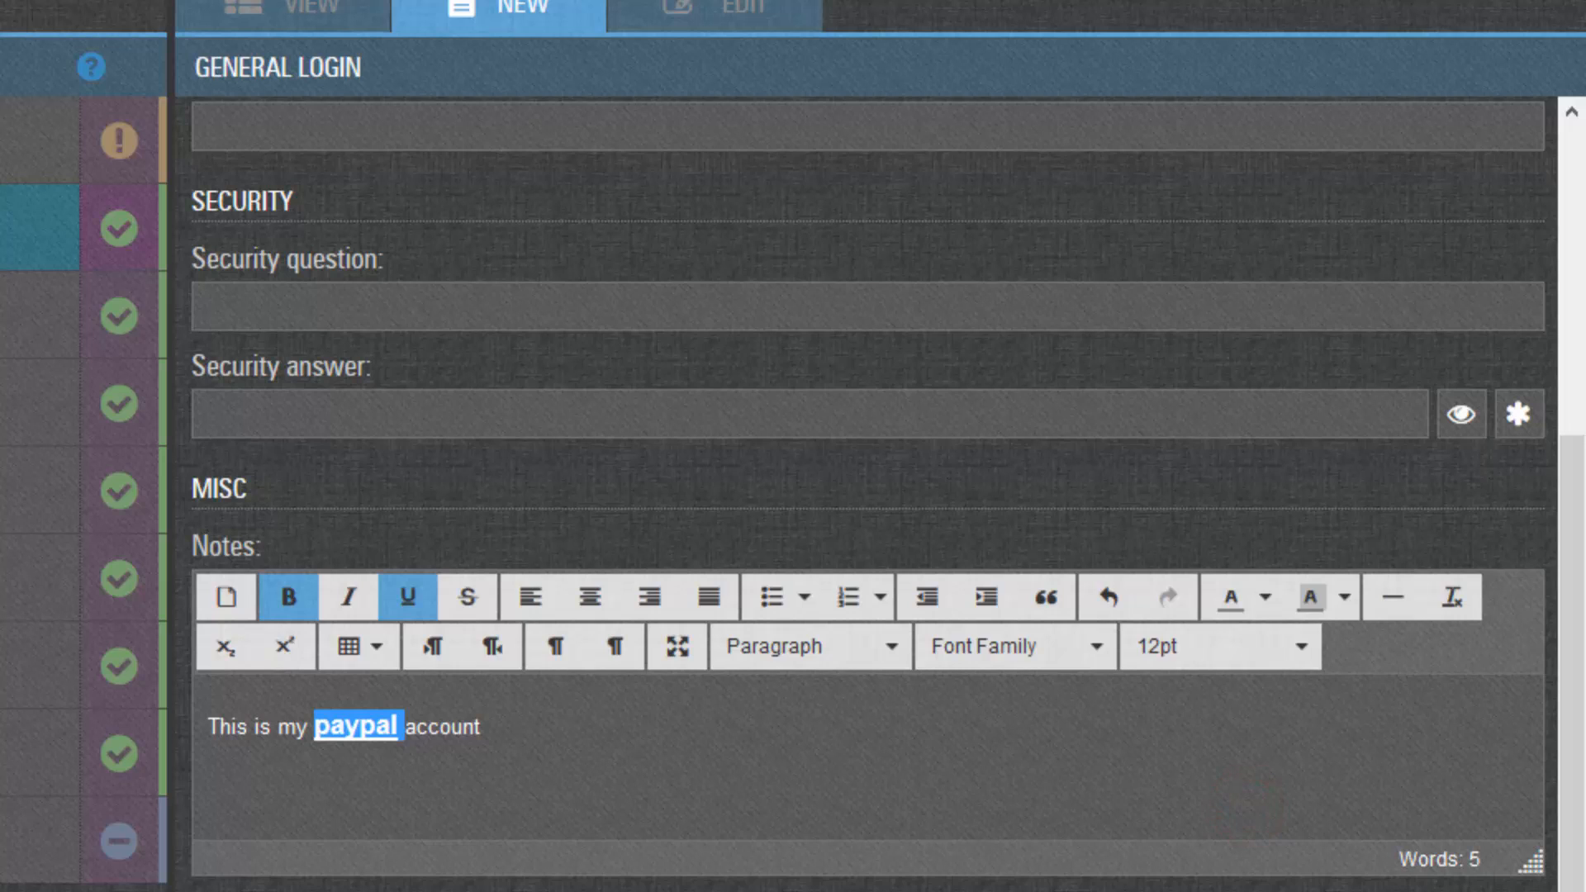
click(1344, 596)
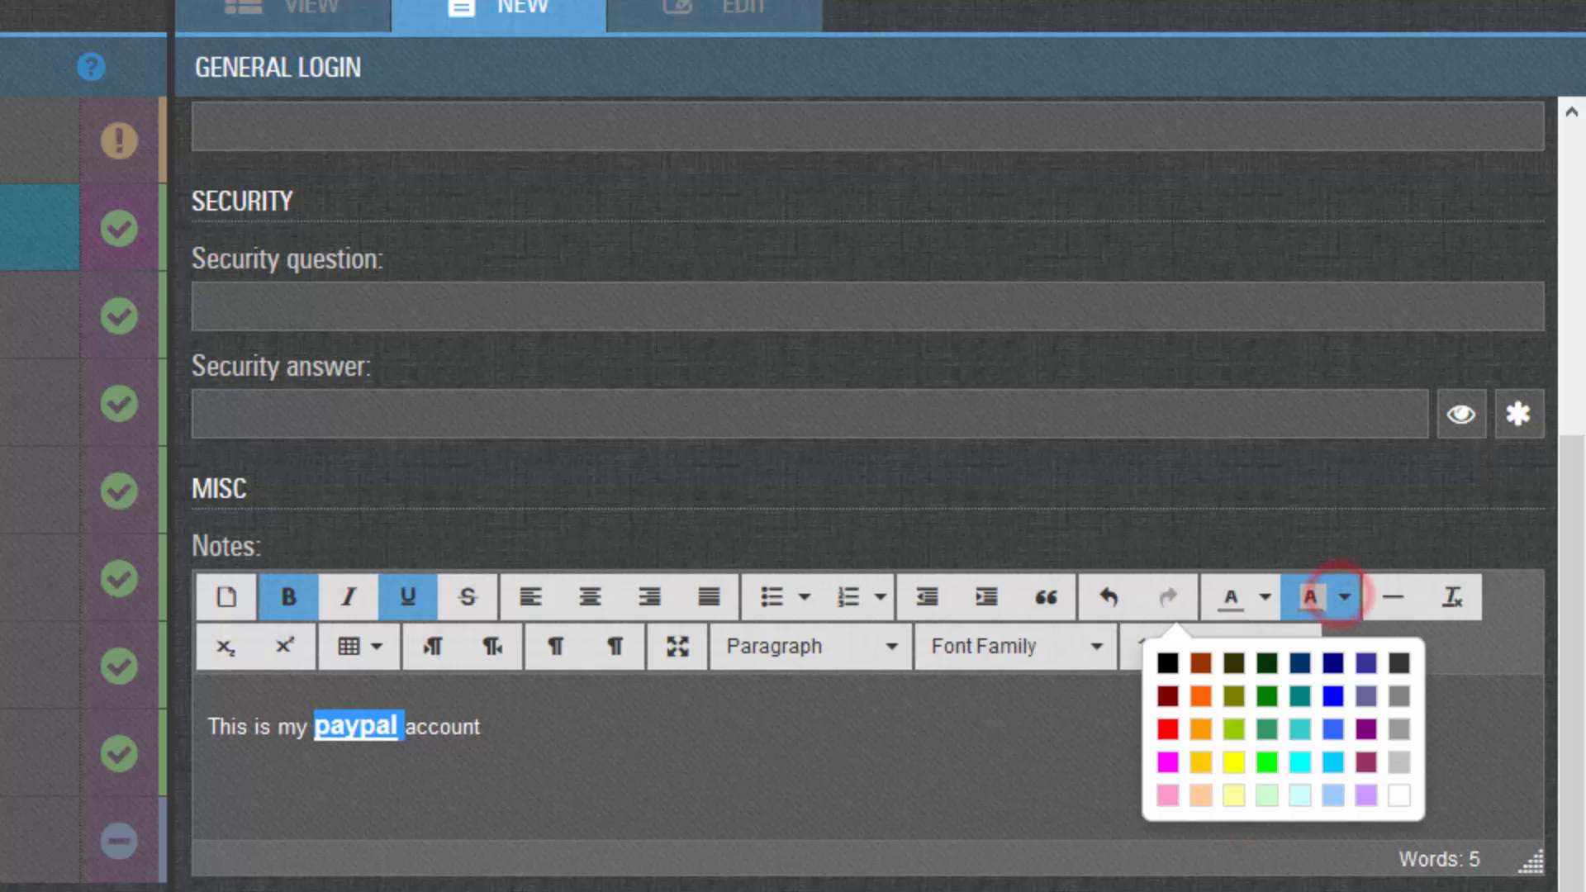
click(1367, 761)
Step: Add the tags 'Web Login' and 'Personal' to the PayPal login
click(1012, 758)
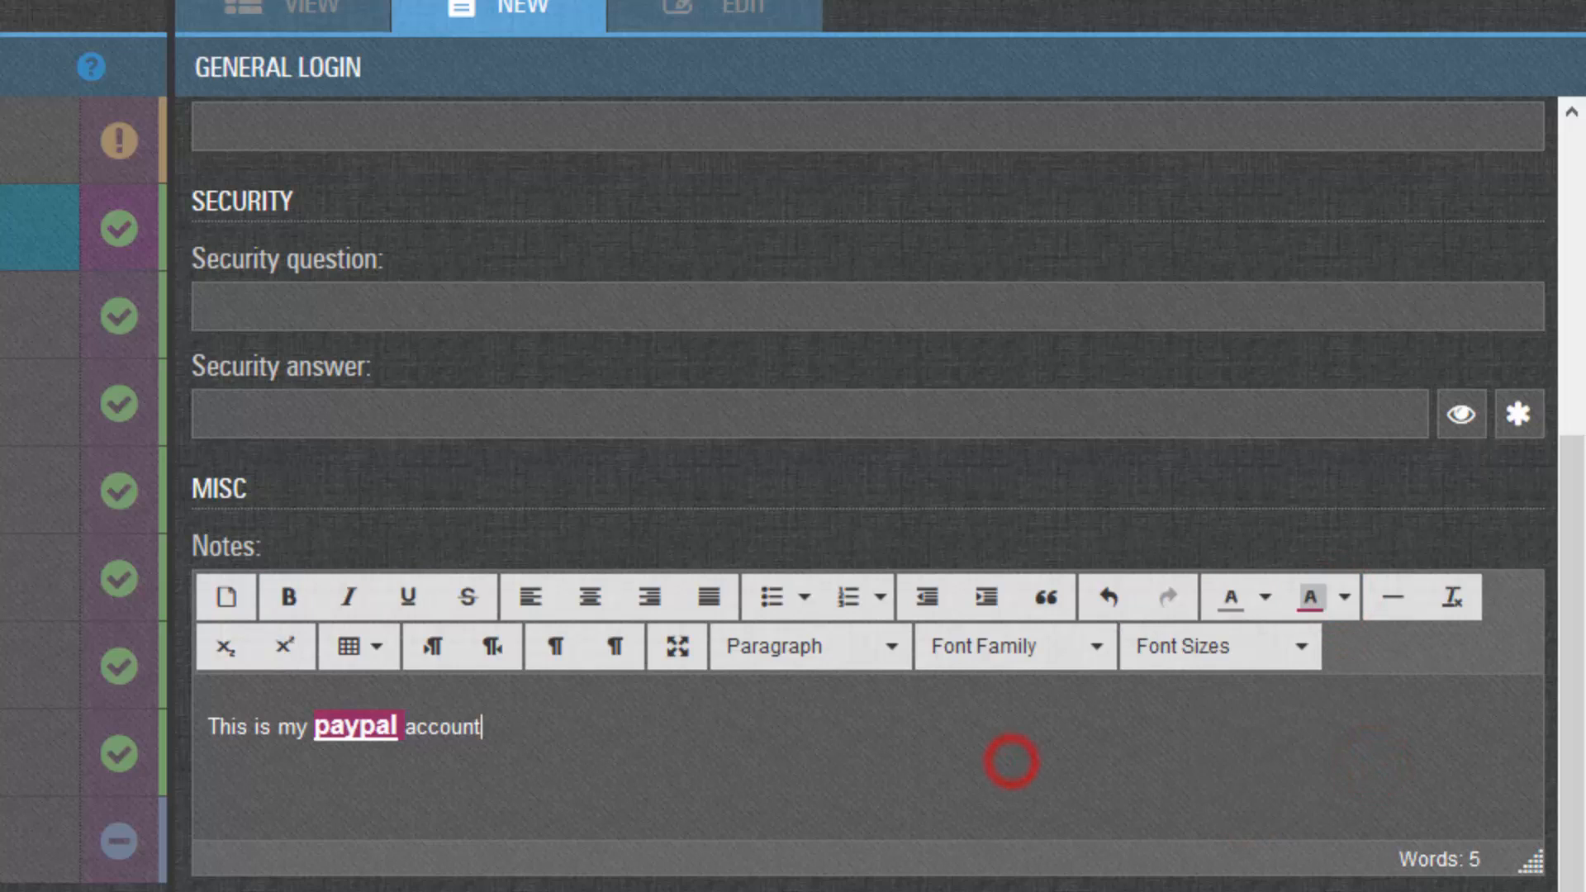
scroll(867, 495, down, 4)
click(203, 636)
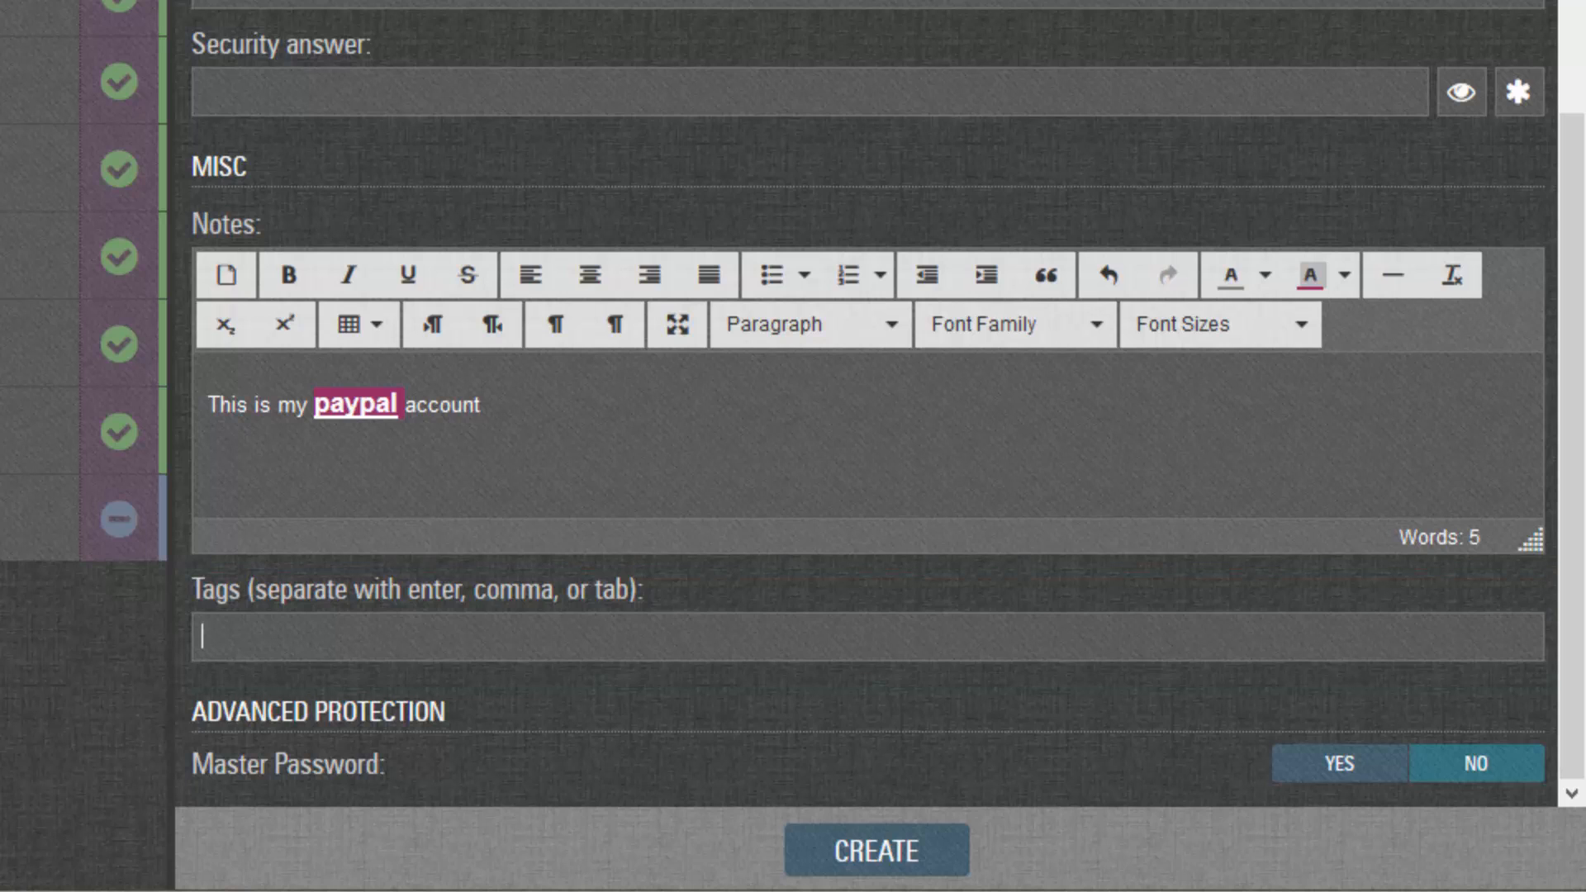
text(Web Login)
key(Return)
text(Personal)
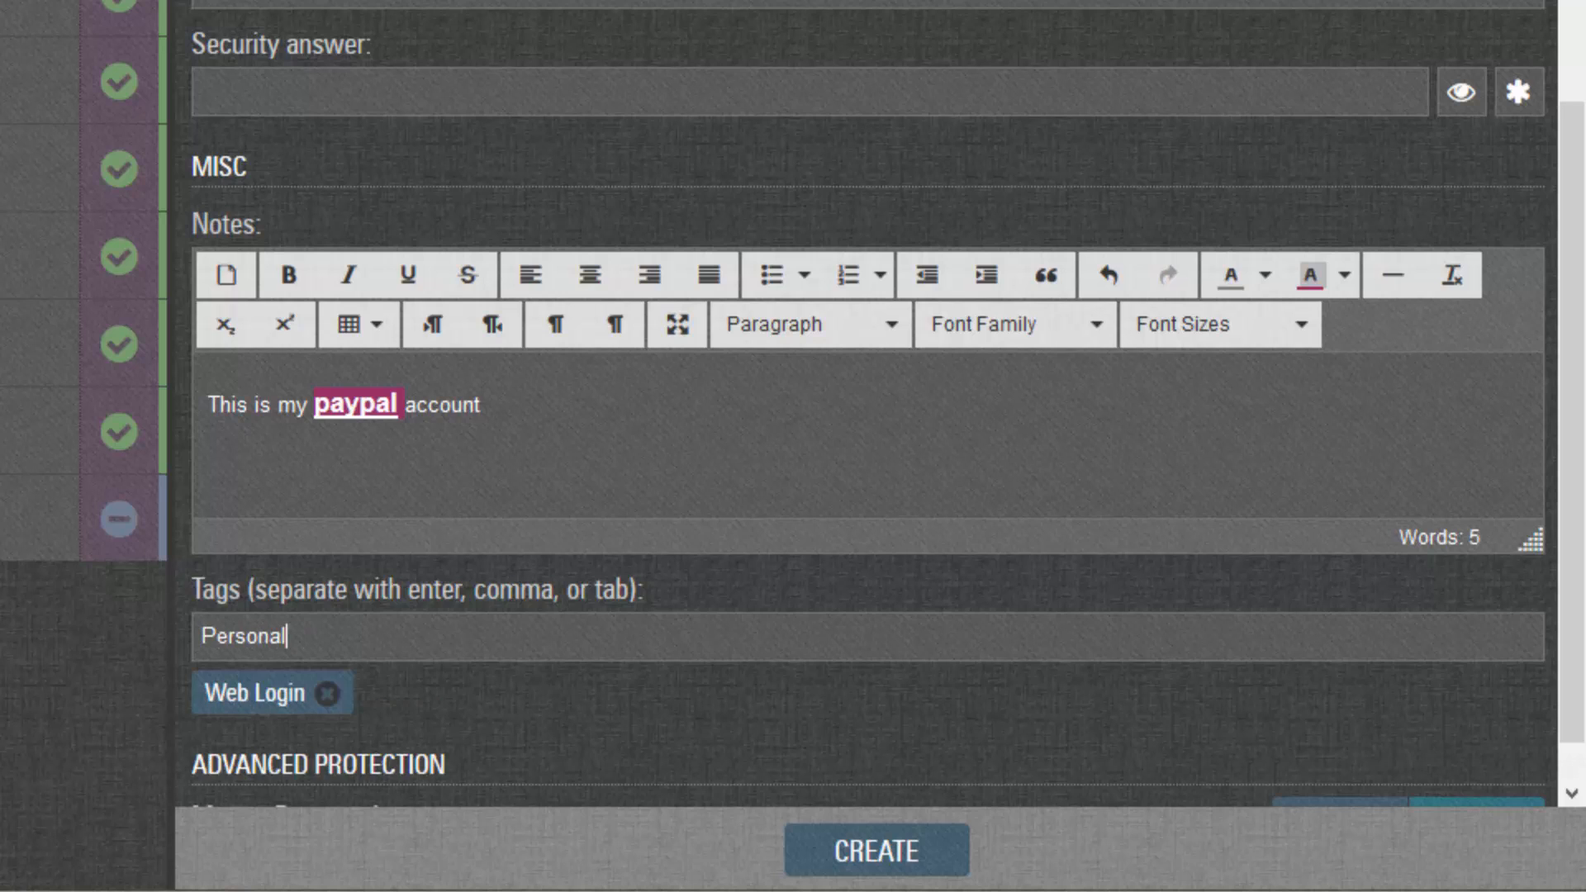
key(Return)
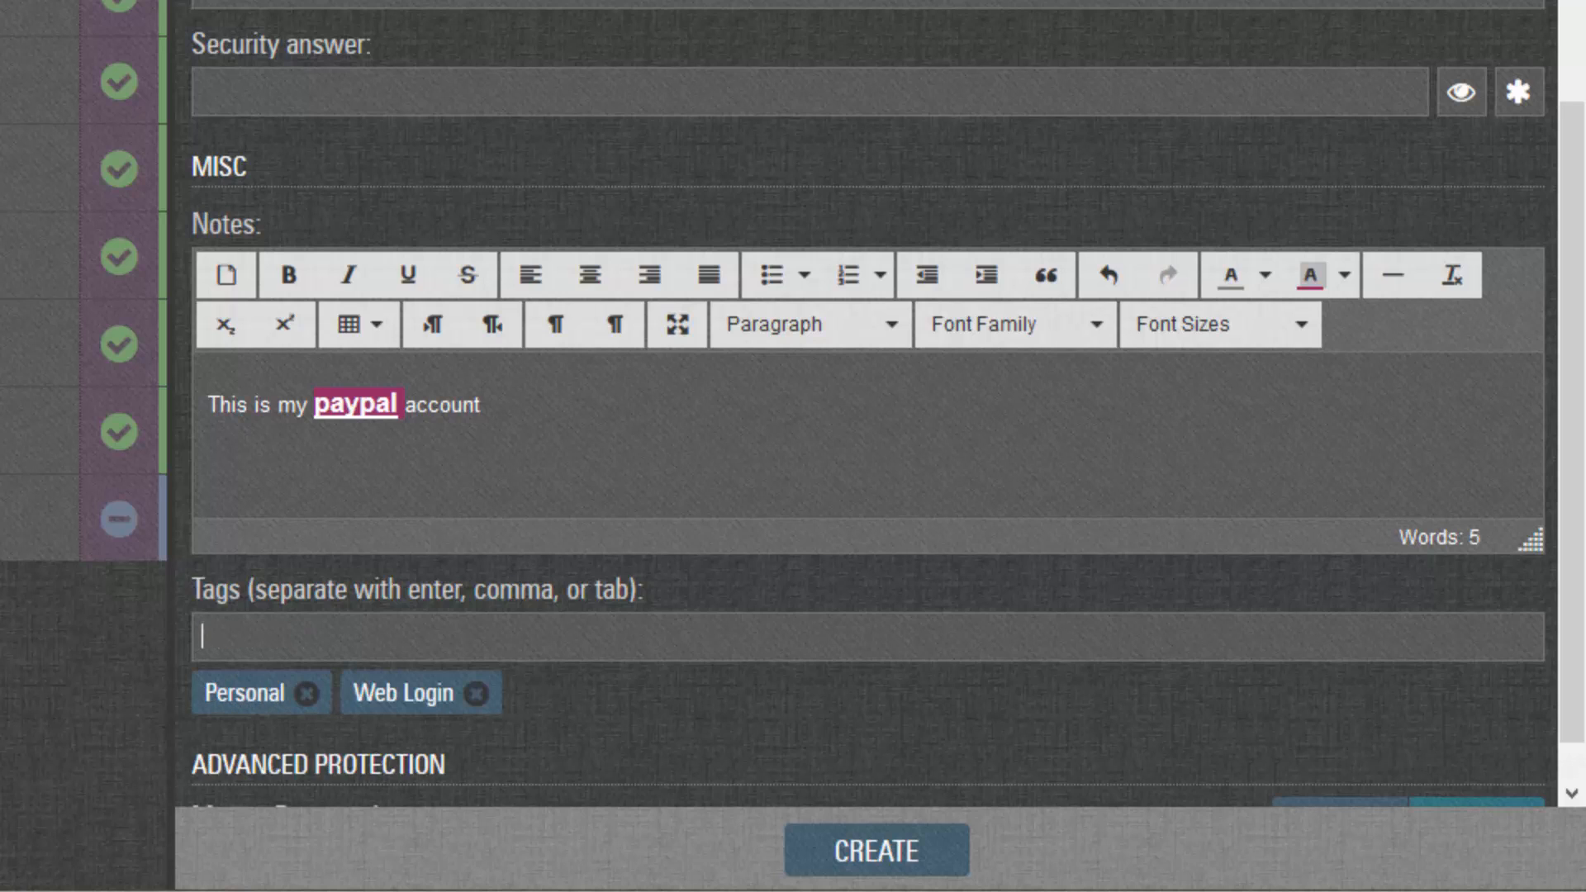
scroll(1565, 621, down, 1)
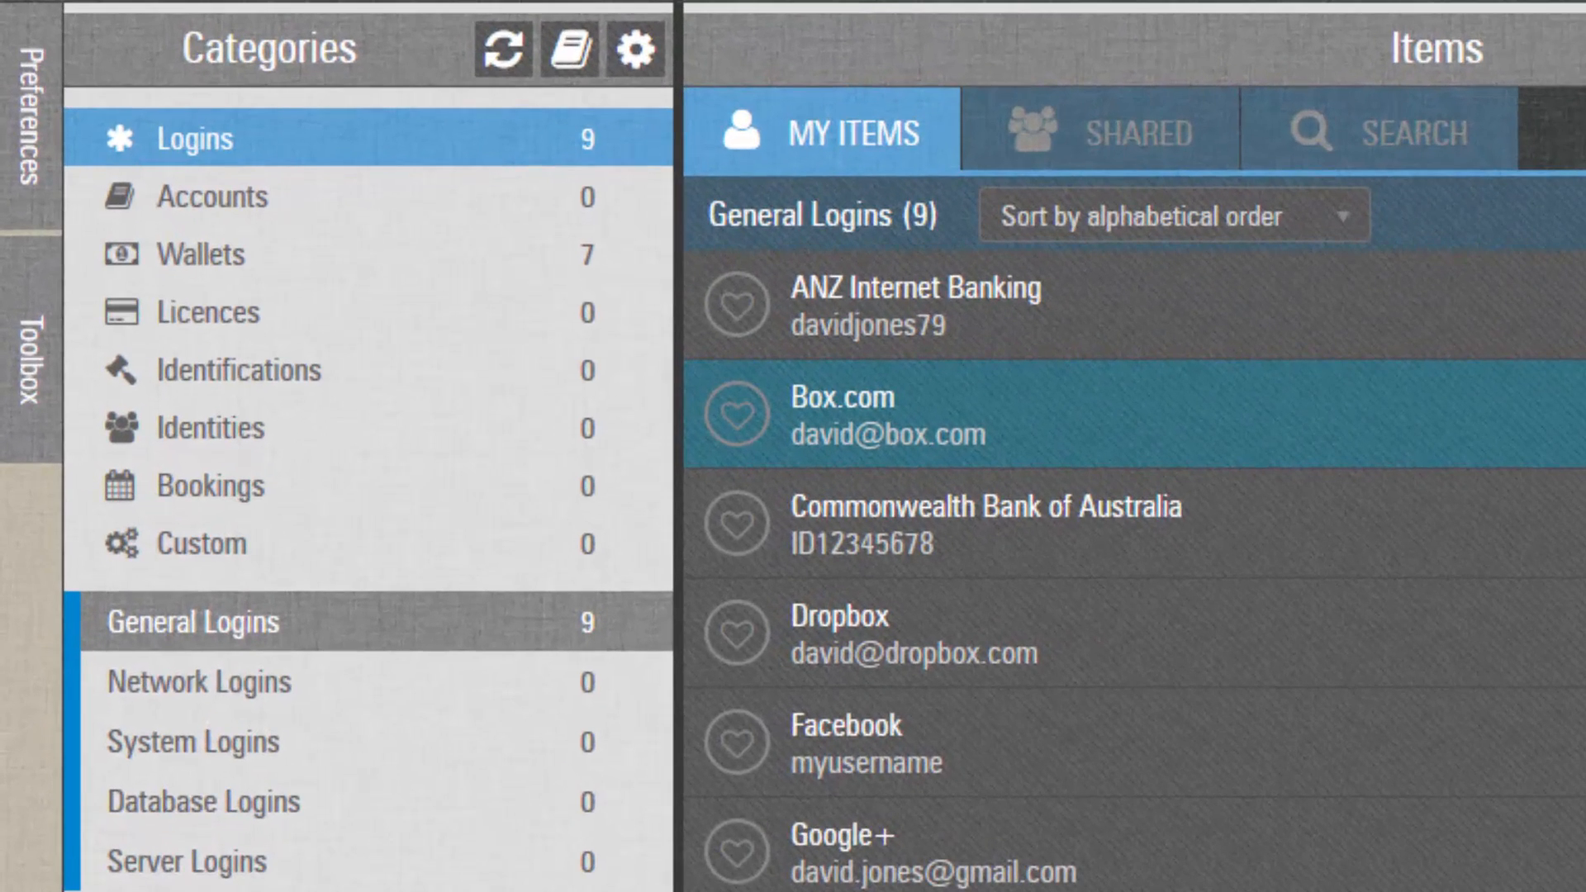
Step: Open Preferences and expand the Account Details section
click(21, 47)
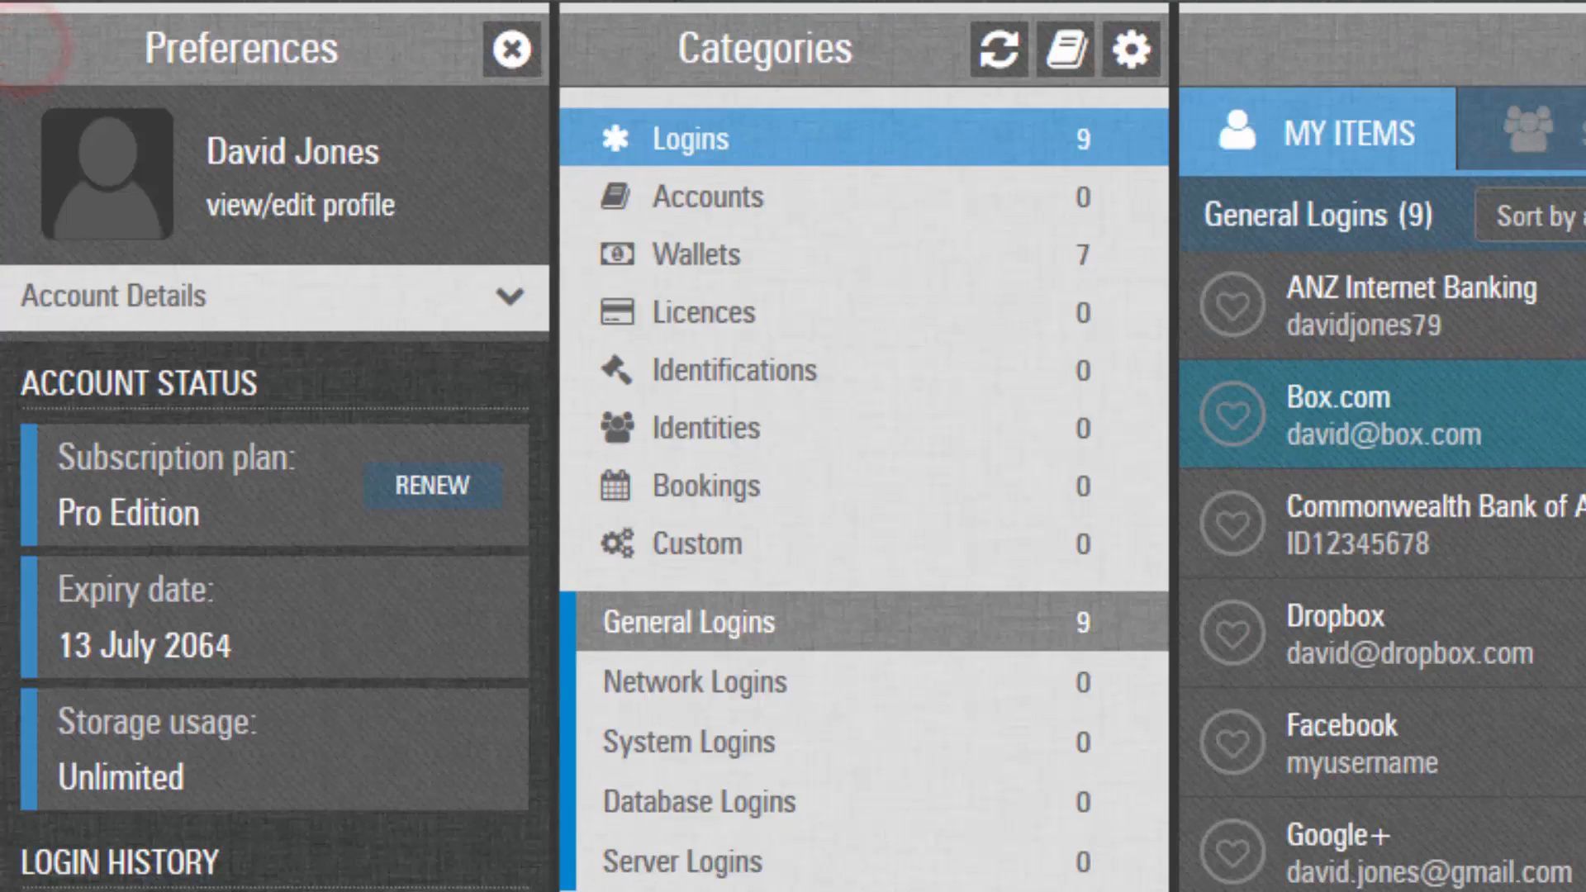
click(206, 294)
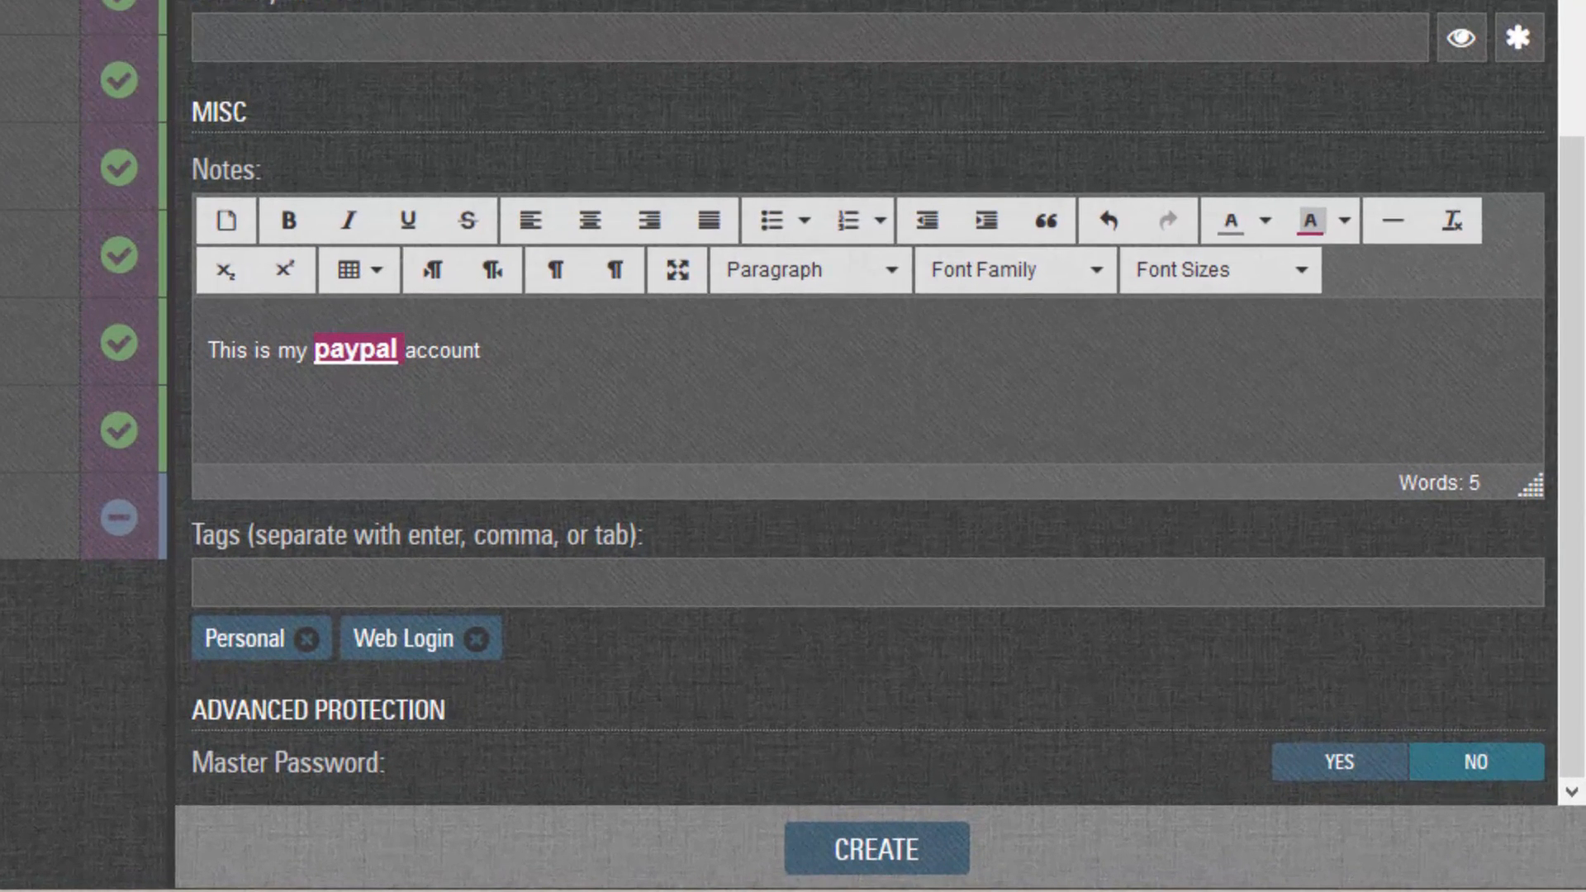
Step: Set Master Password to Yes and create the PayPal login
click(1313, 760)
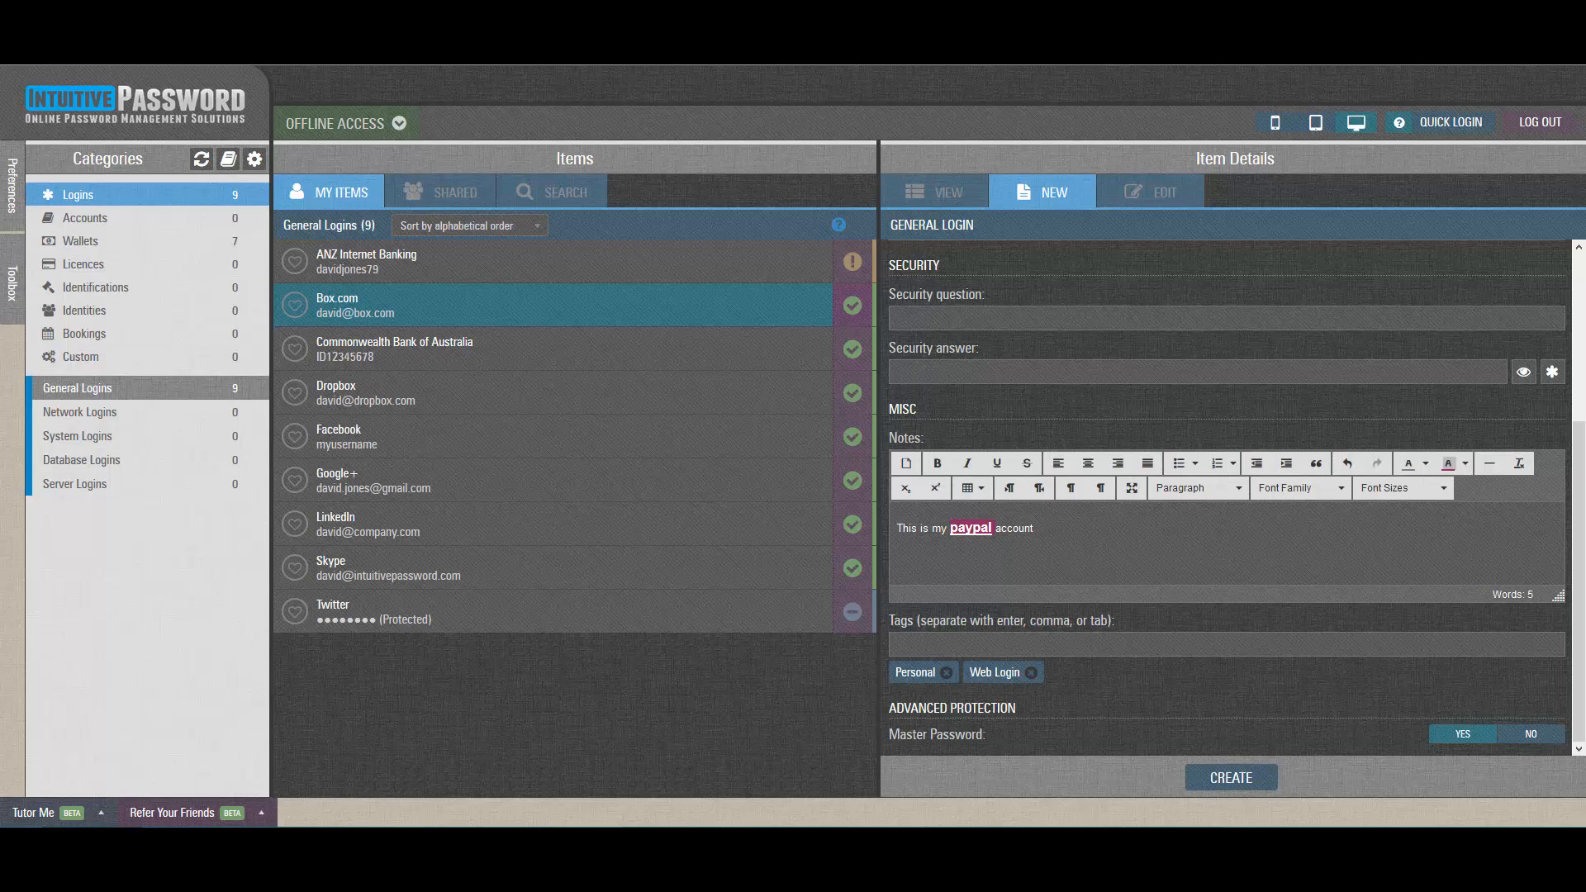
click(1231, 778)
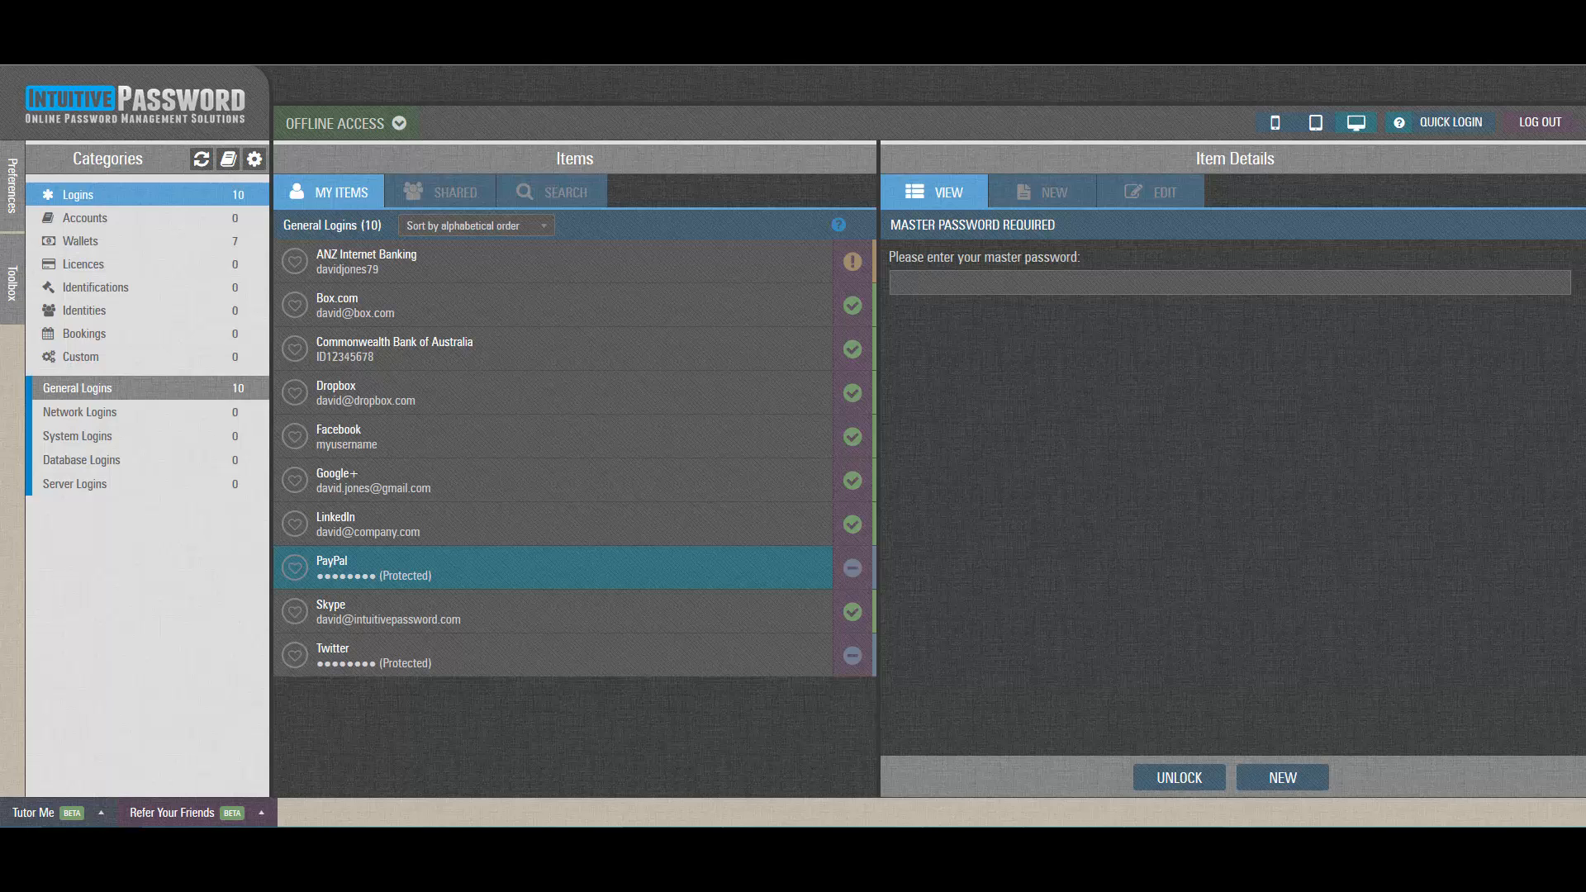
Step: Edit the Facebook login to require the master password and confirm the update
click(722, 439)
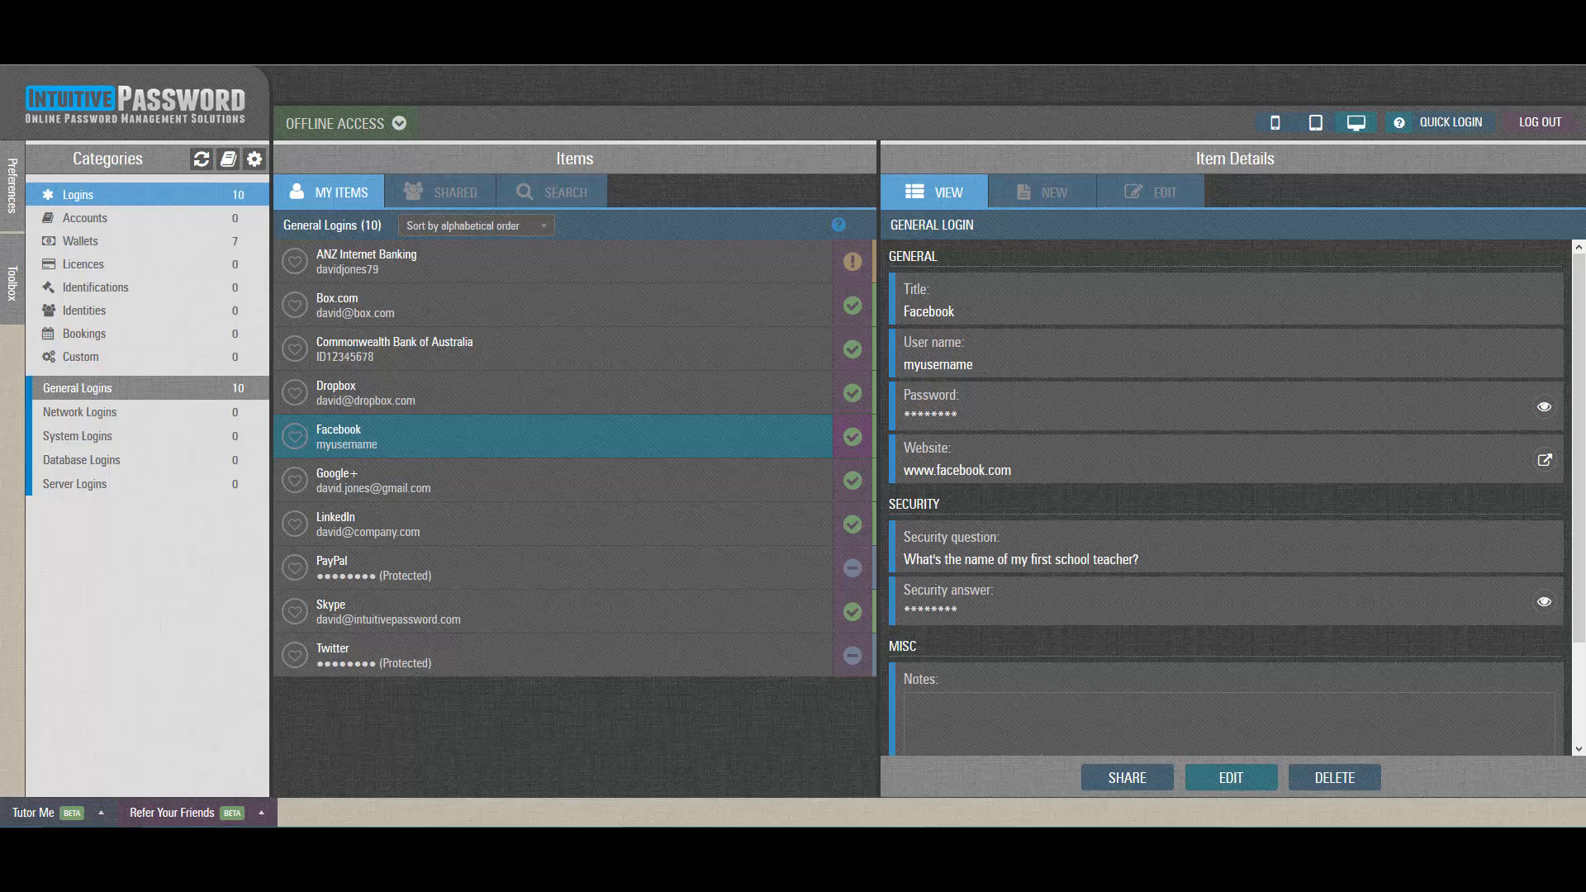
click(1230, 777)
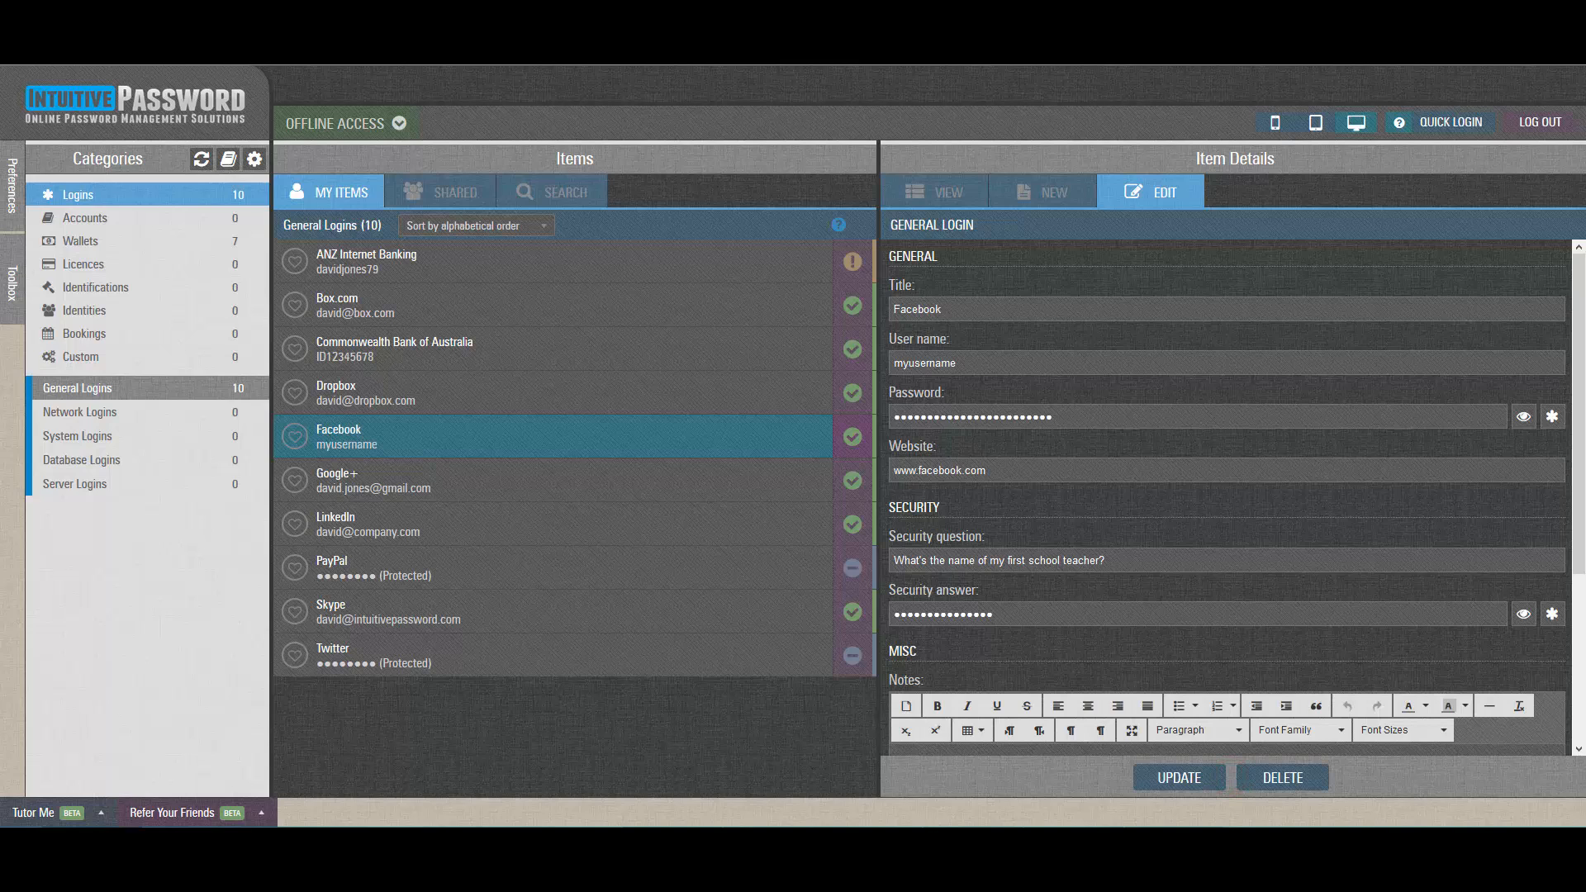
scroll(1226, 495, down, 3)
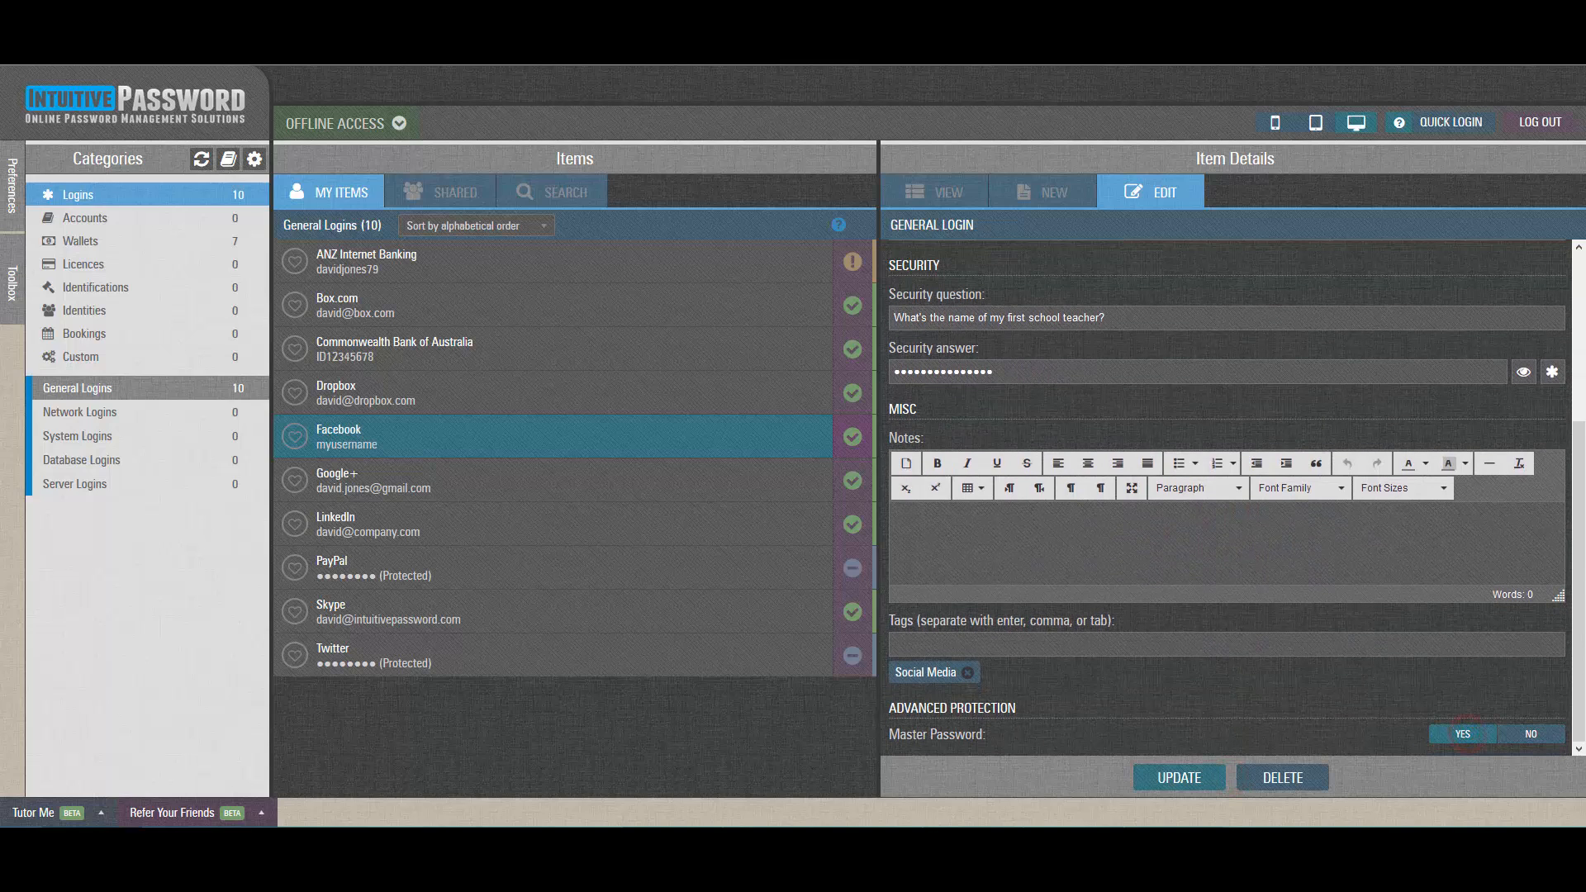
click(1162, 776)
click(744, 126)
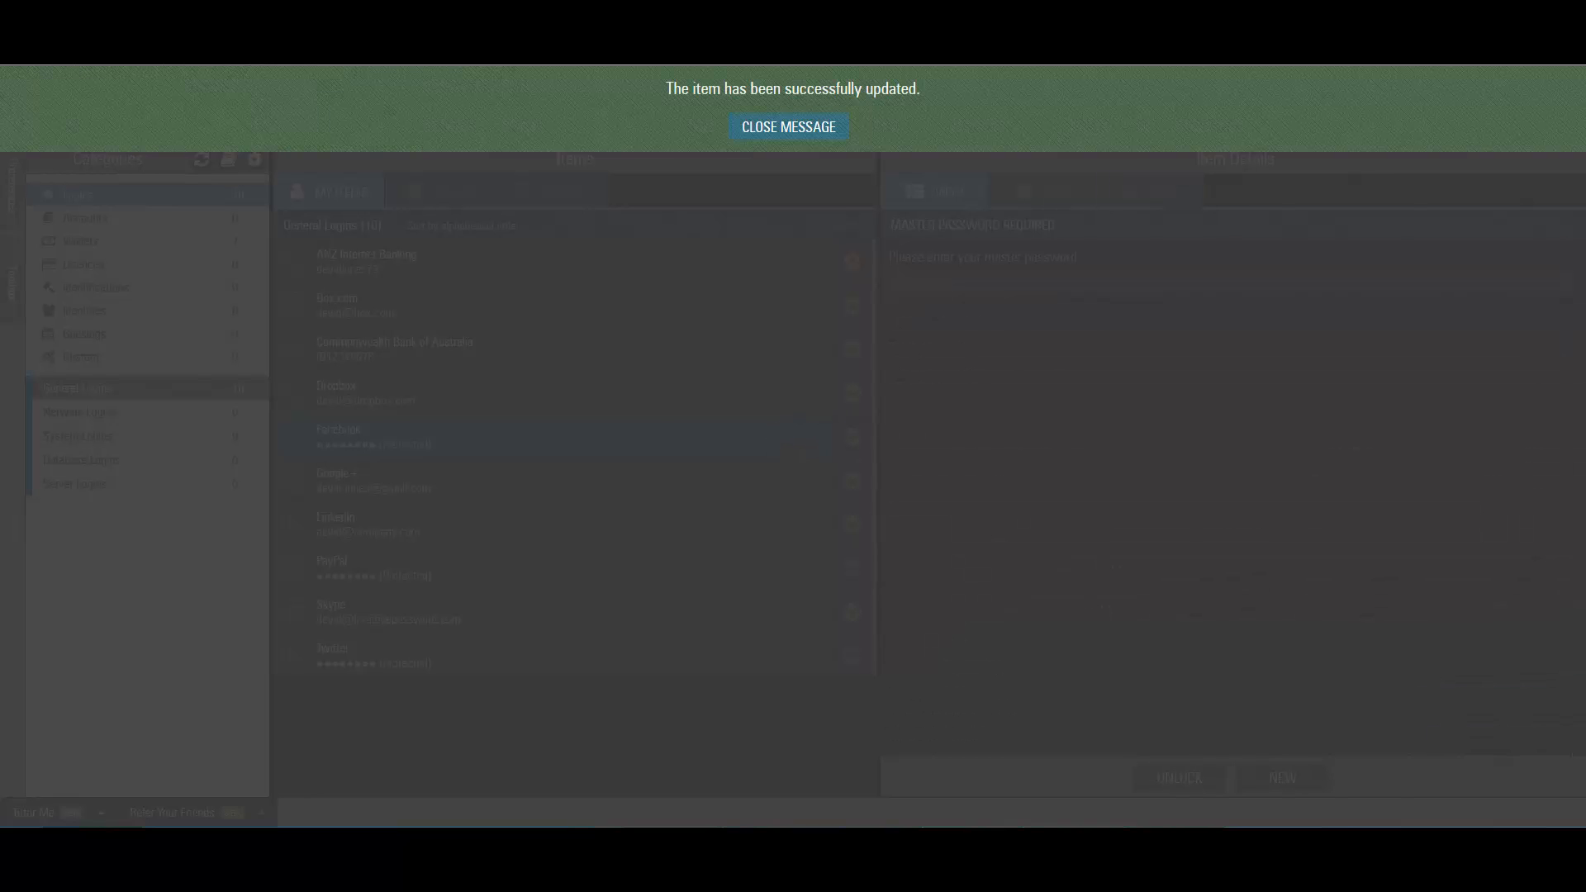
click(796, 125)
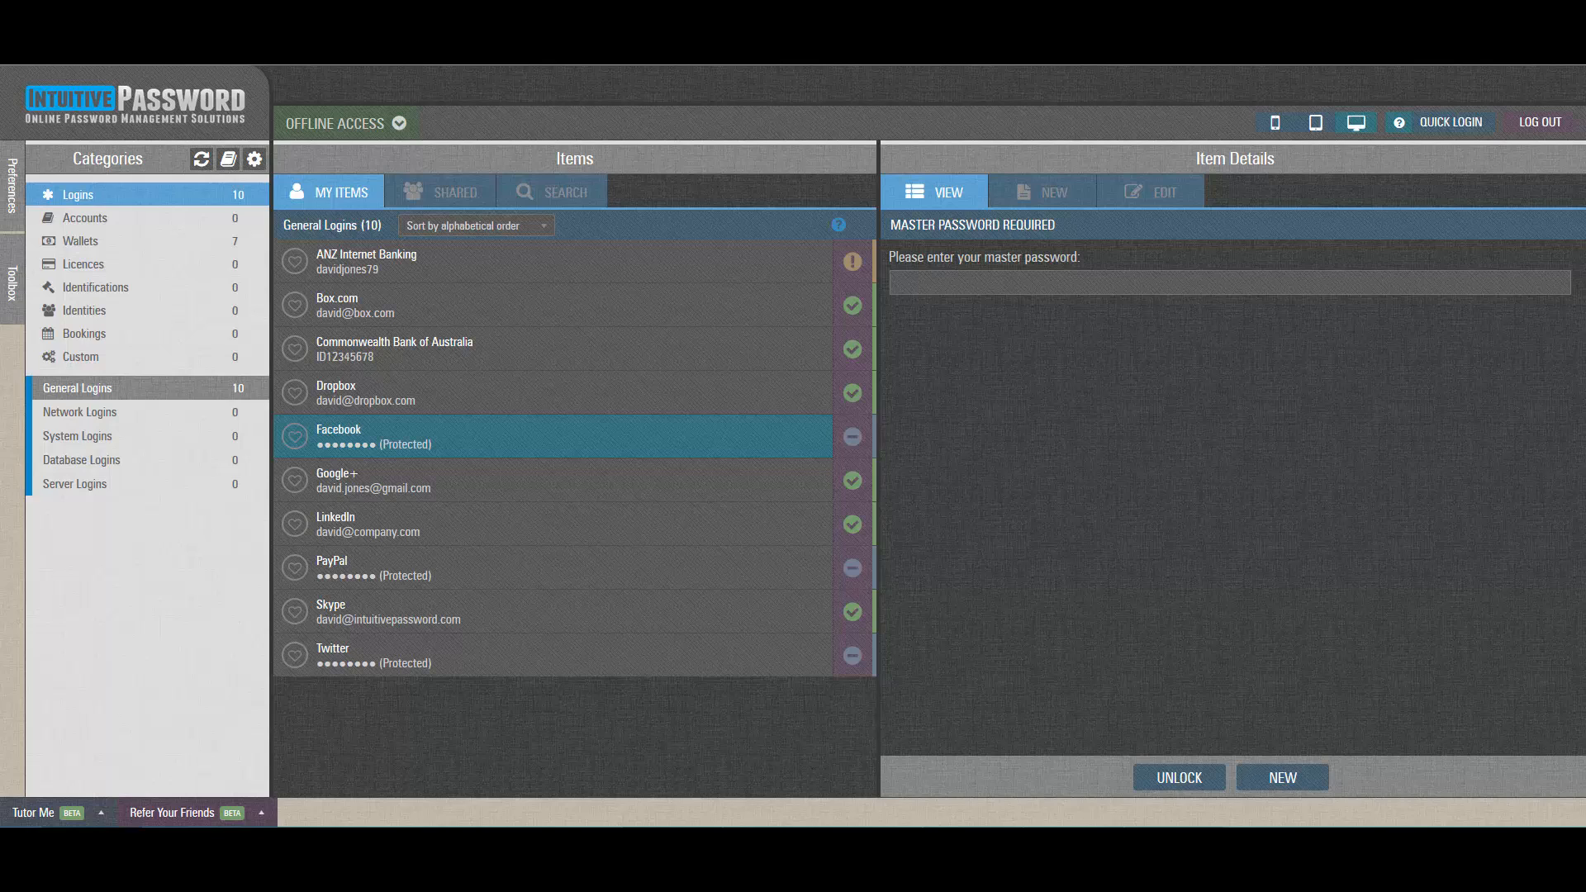
Step: Unlock the Facebook login by entering the master password
click(1187, 284)
text(•••••••••)
key(Return)
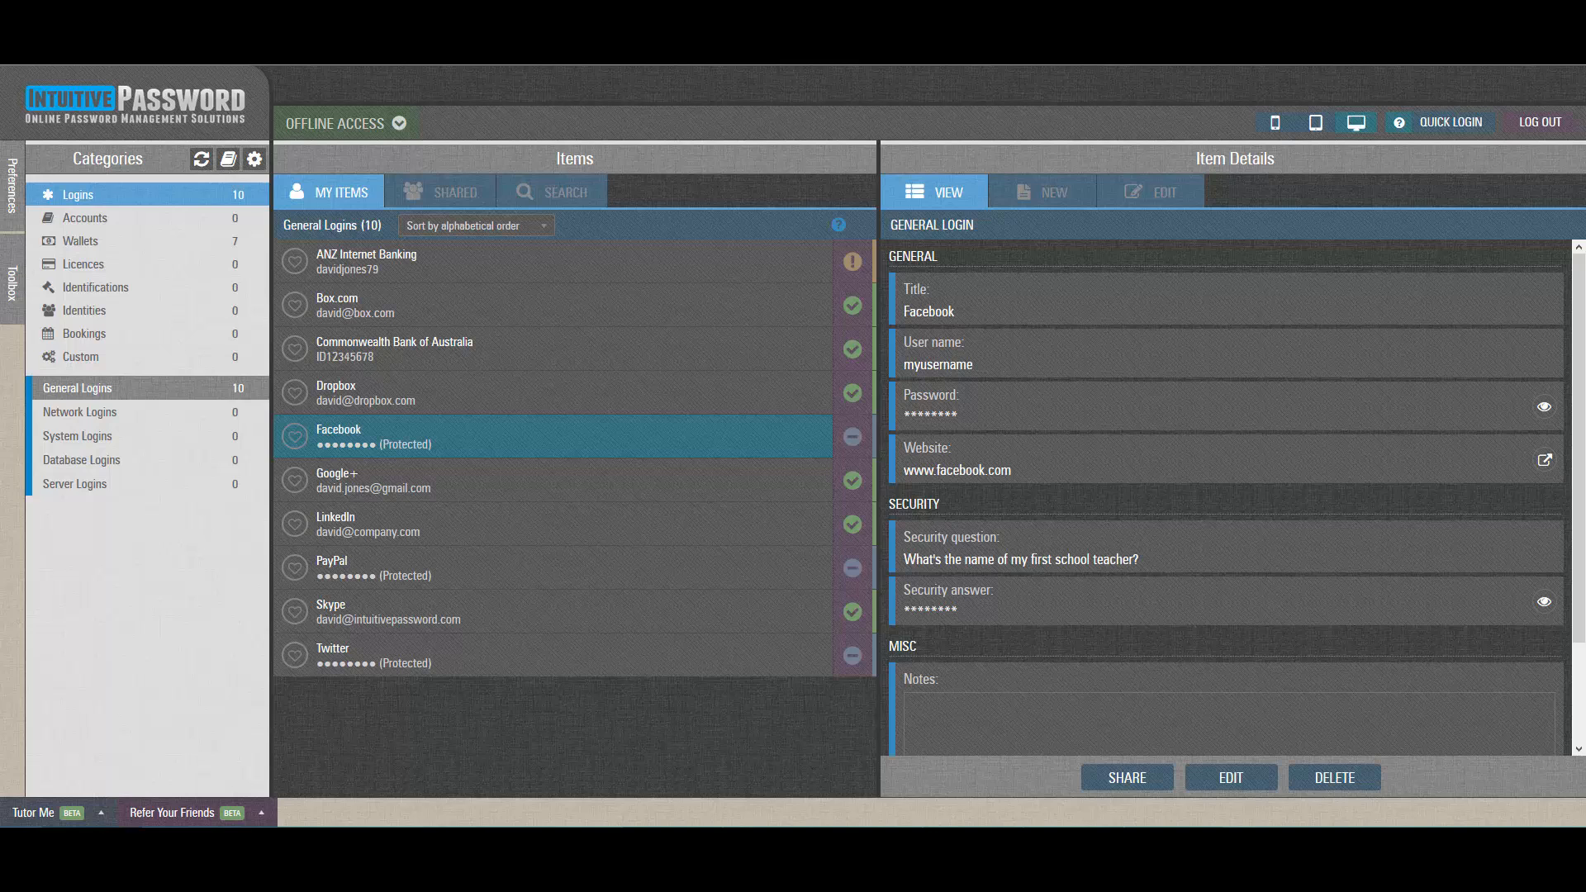
Step: Set Facebook's Master Password protection to No and confirm the update
click(1159, 196)
scroll(1315, 480, down, 3)
click(1530, 733)
click(1179, 777)
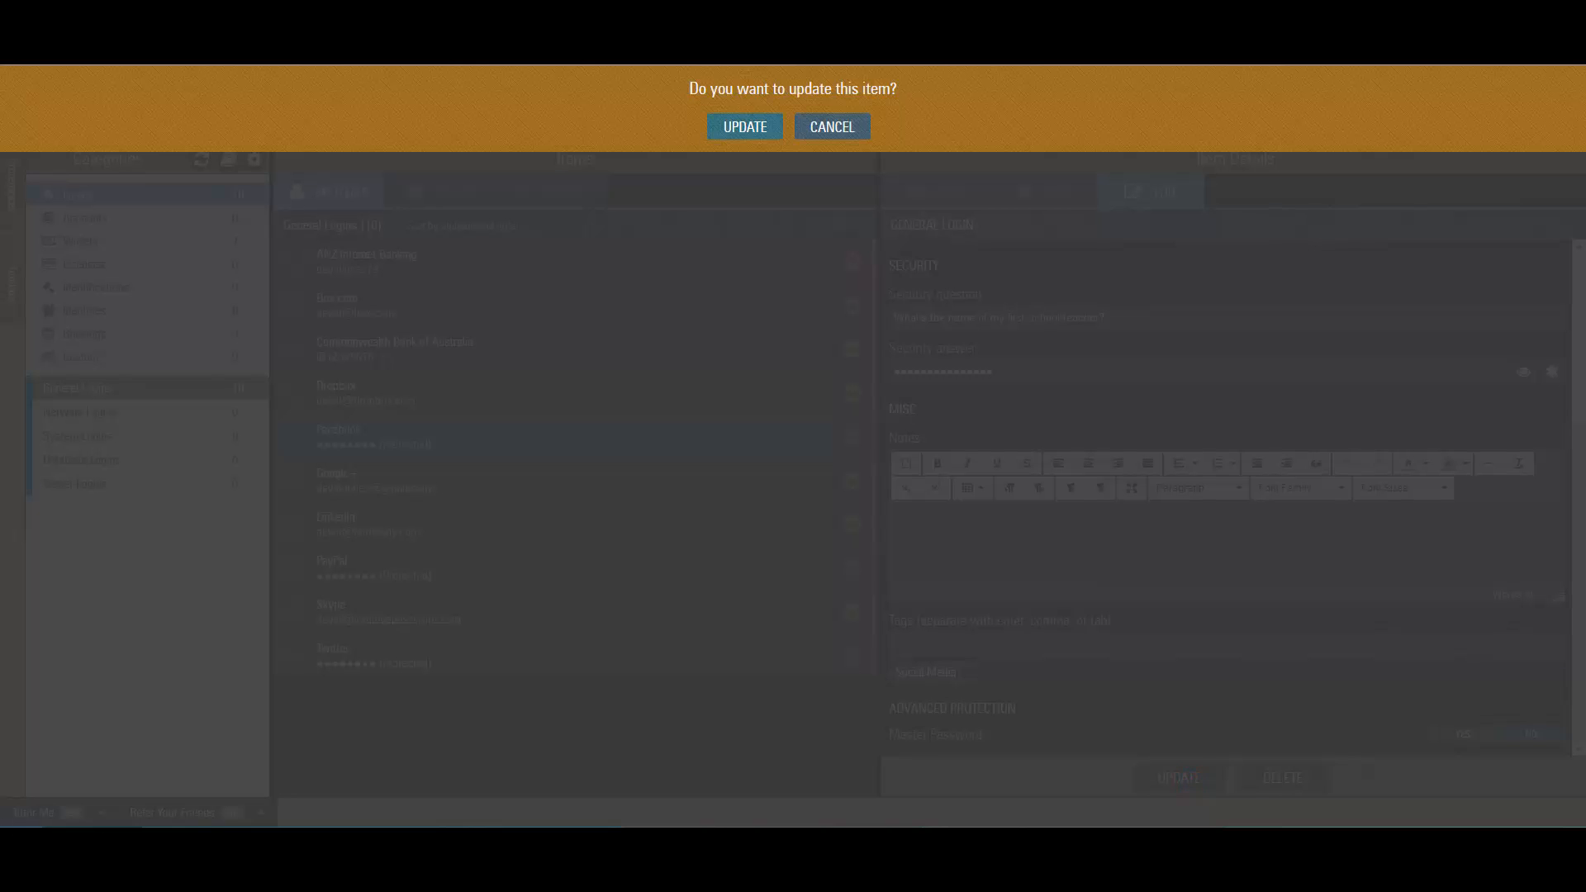
click(750, 126)
click(752, 124)
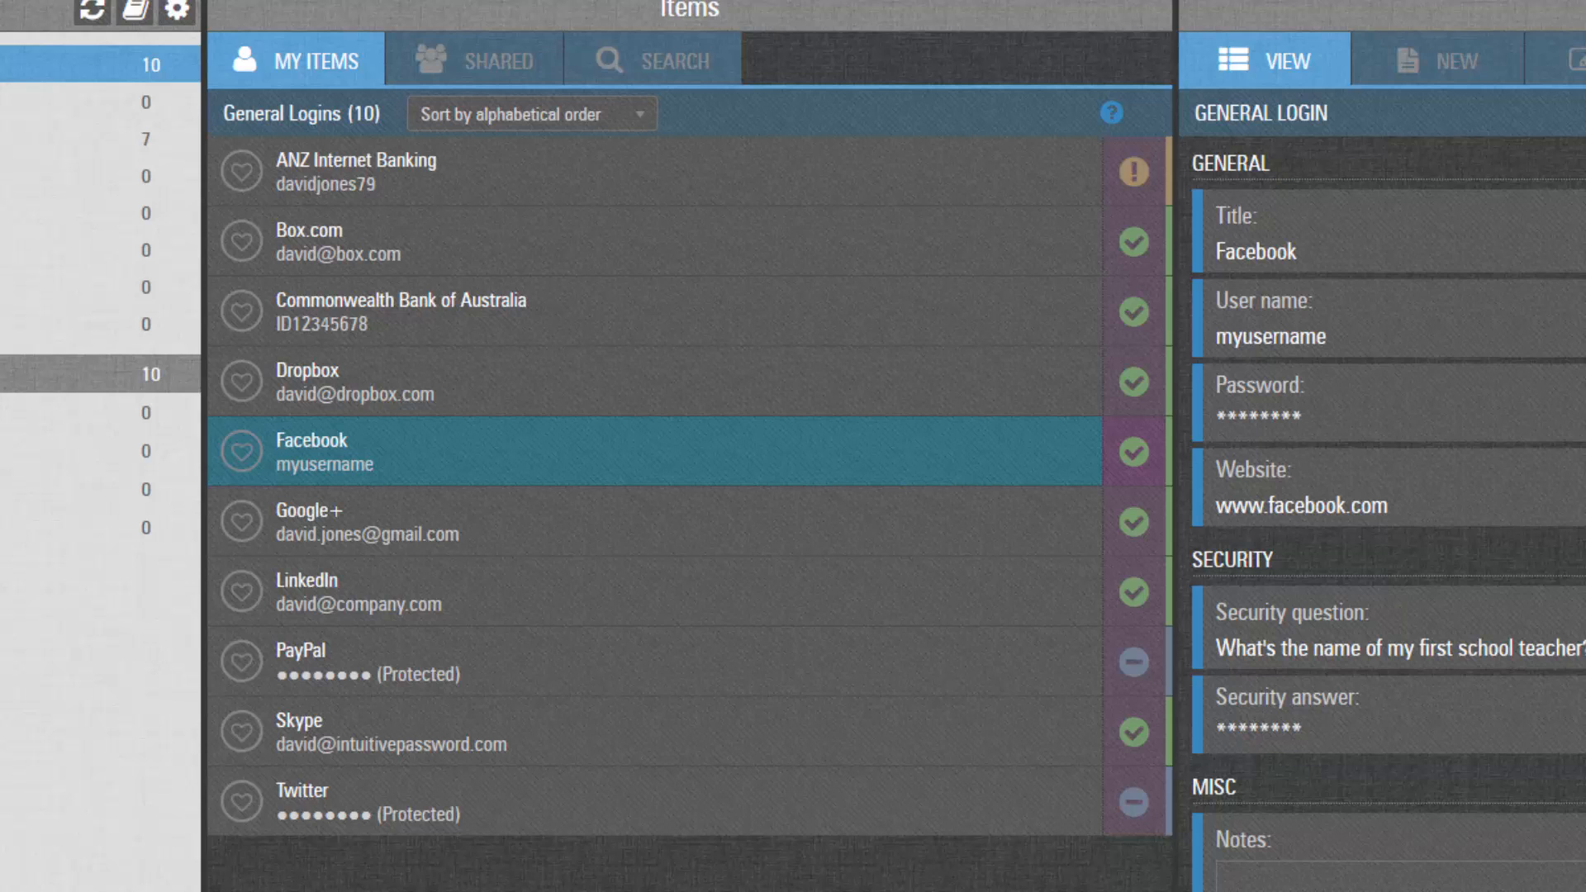
Step: Heart ANZ Internet Banking, Box.com, Dropbox, Facebook, LinkedIn and Skype, then sort by favourites
click(241, 171)
click(241, 241)
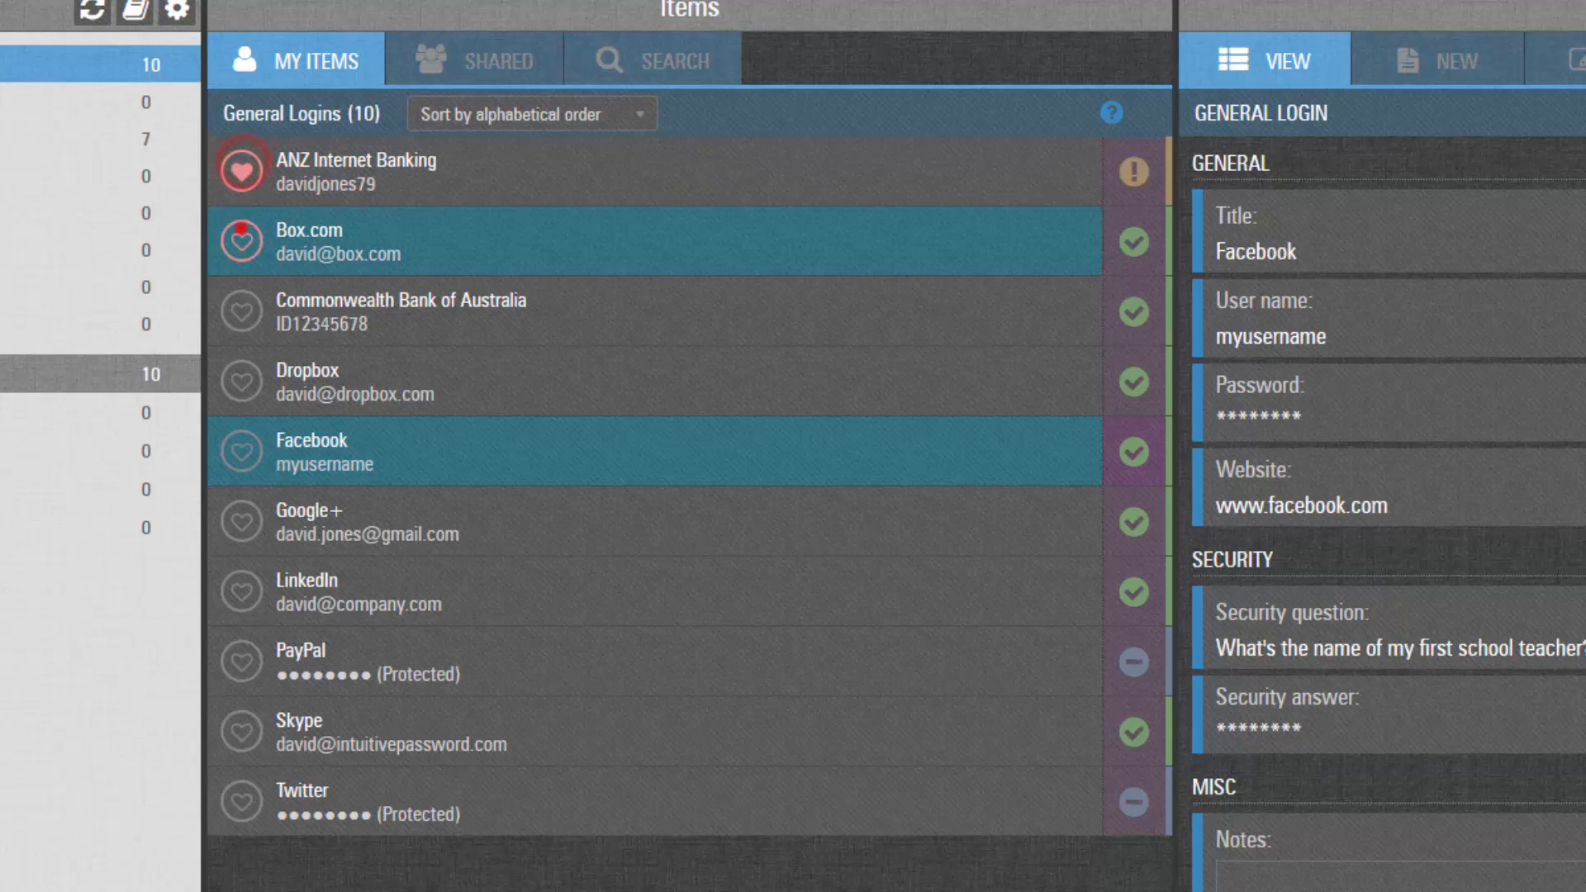
click(241, 381)
click(241, 451)
click(240, 592)
click(241, 732)
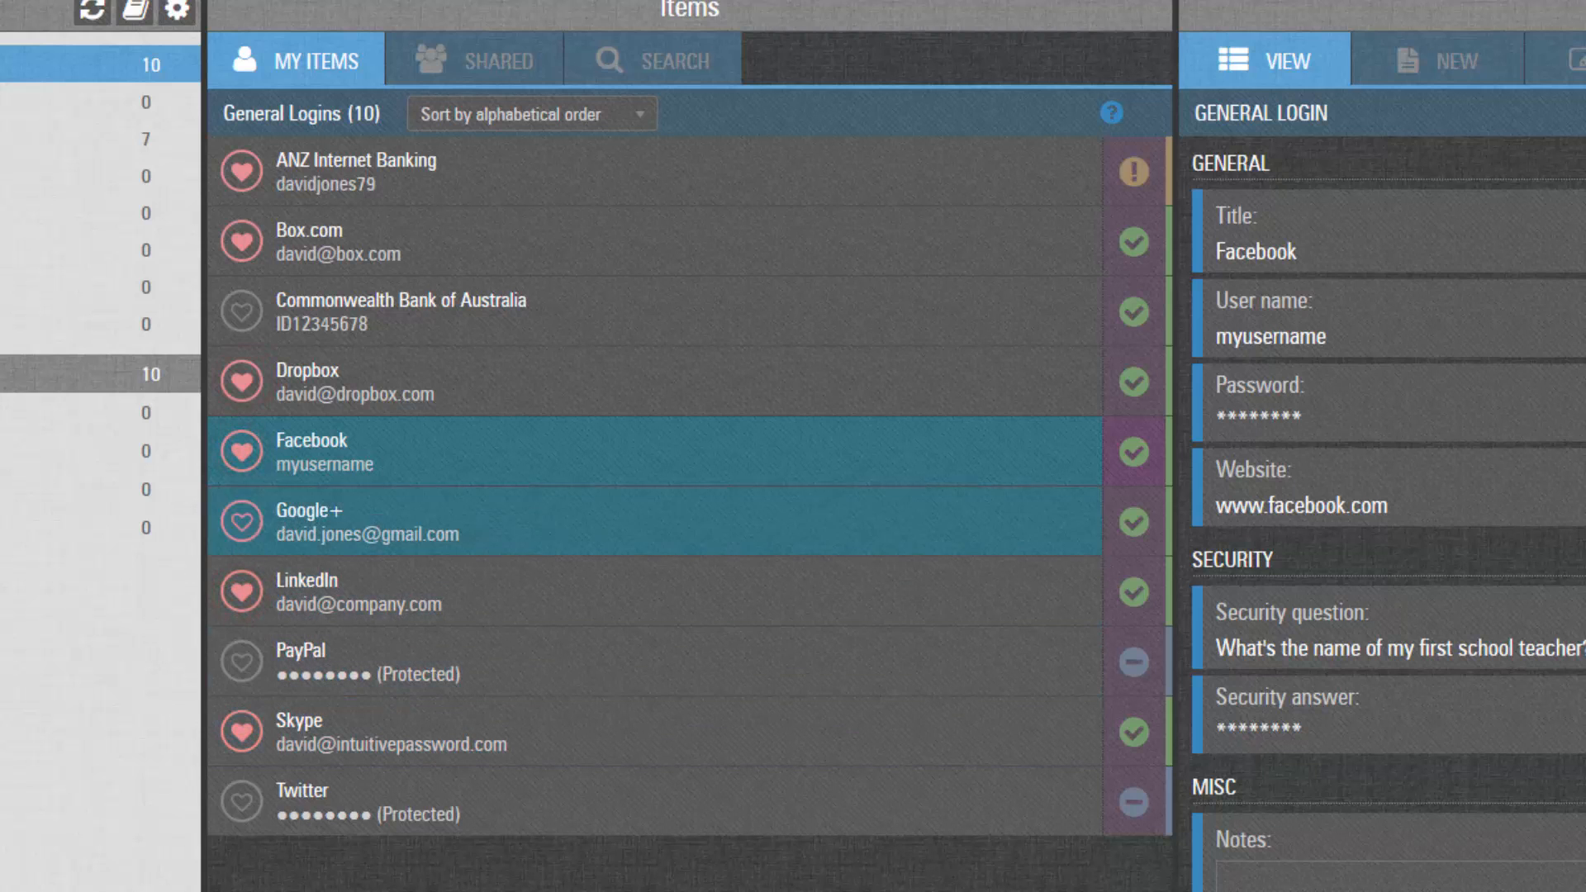
click(506, 100)
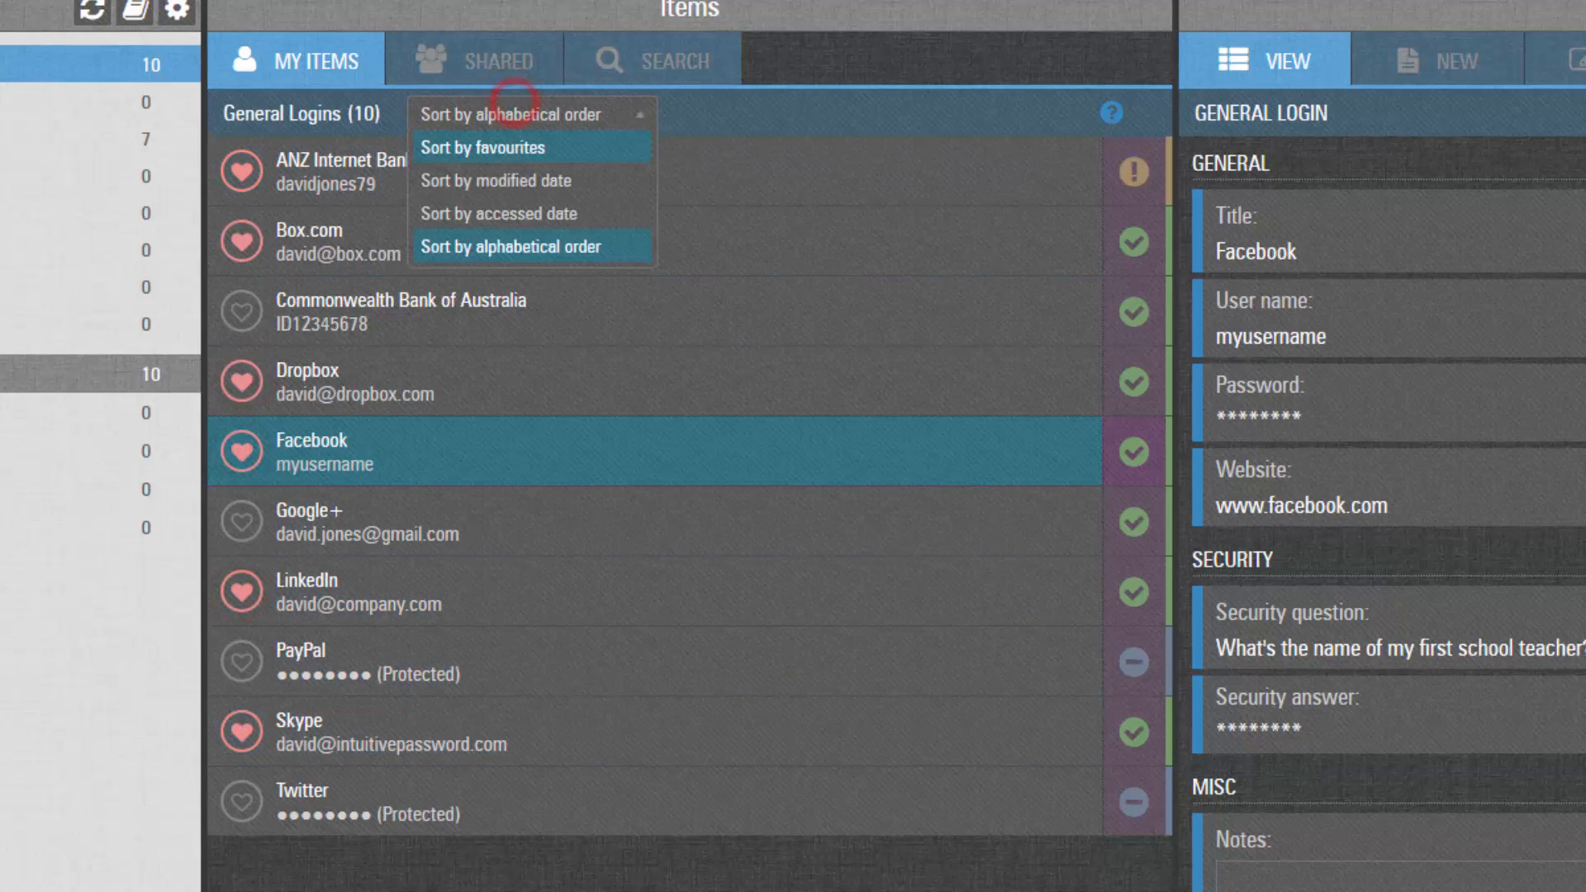
click(516, 146)
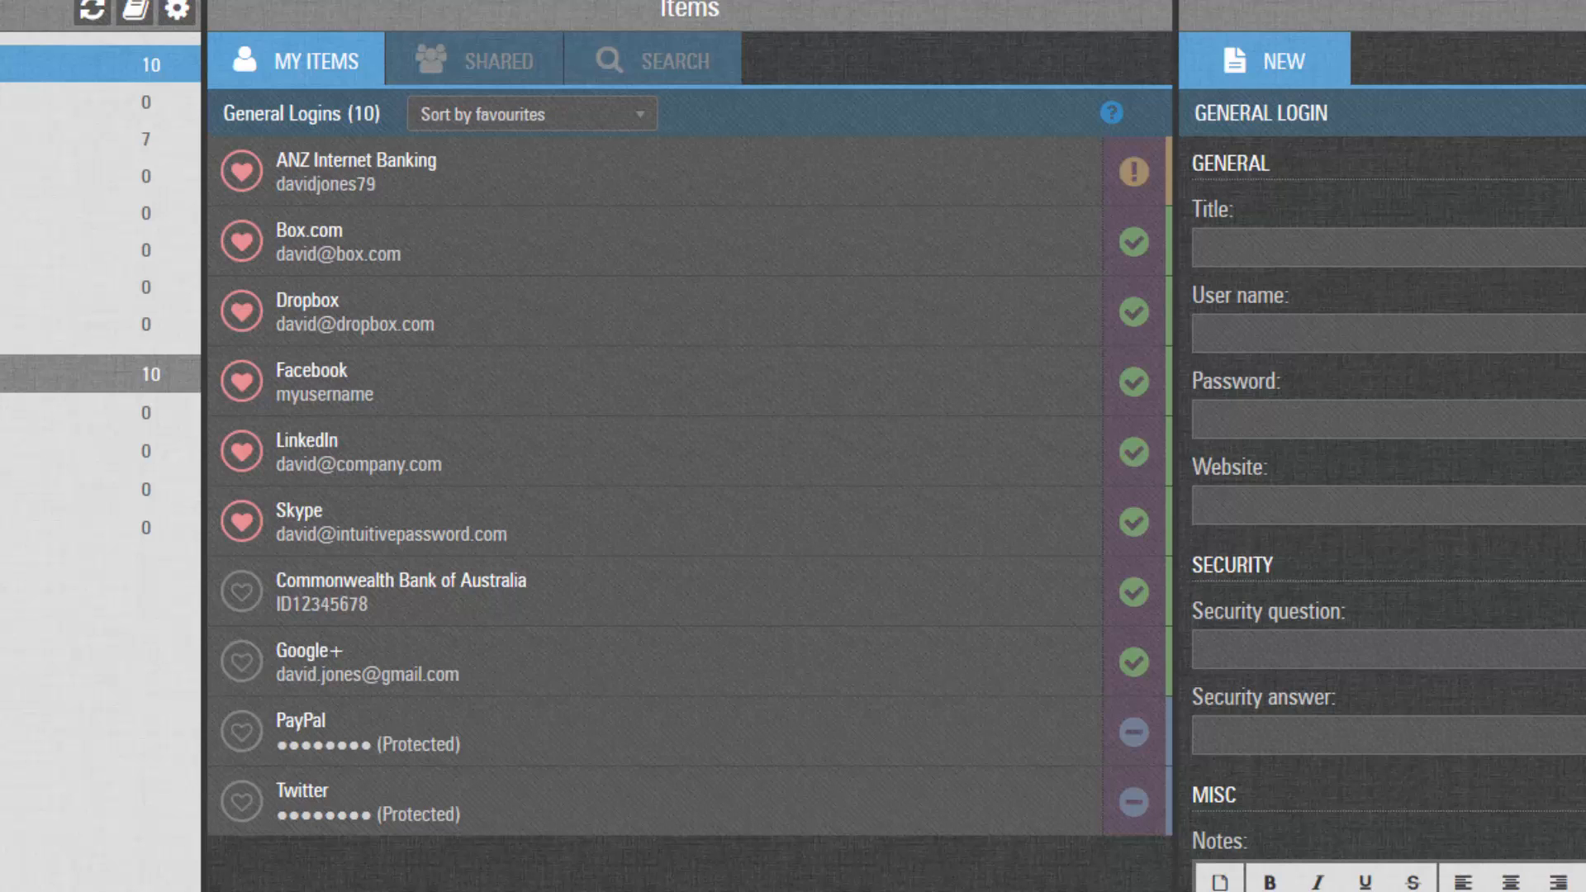
Step: Show strength ratings for ANZ Internet Banking, Box.com, Dropbox and Facebook, then collapse Facebook's rows
mouse_move(1112, 113)
click(1136, 173)
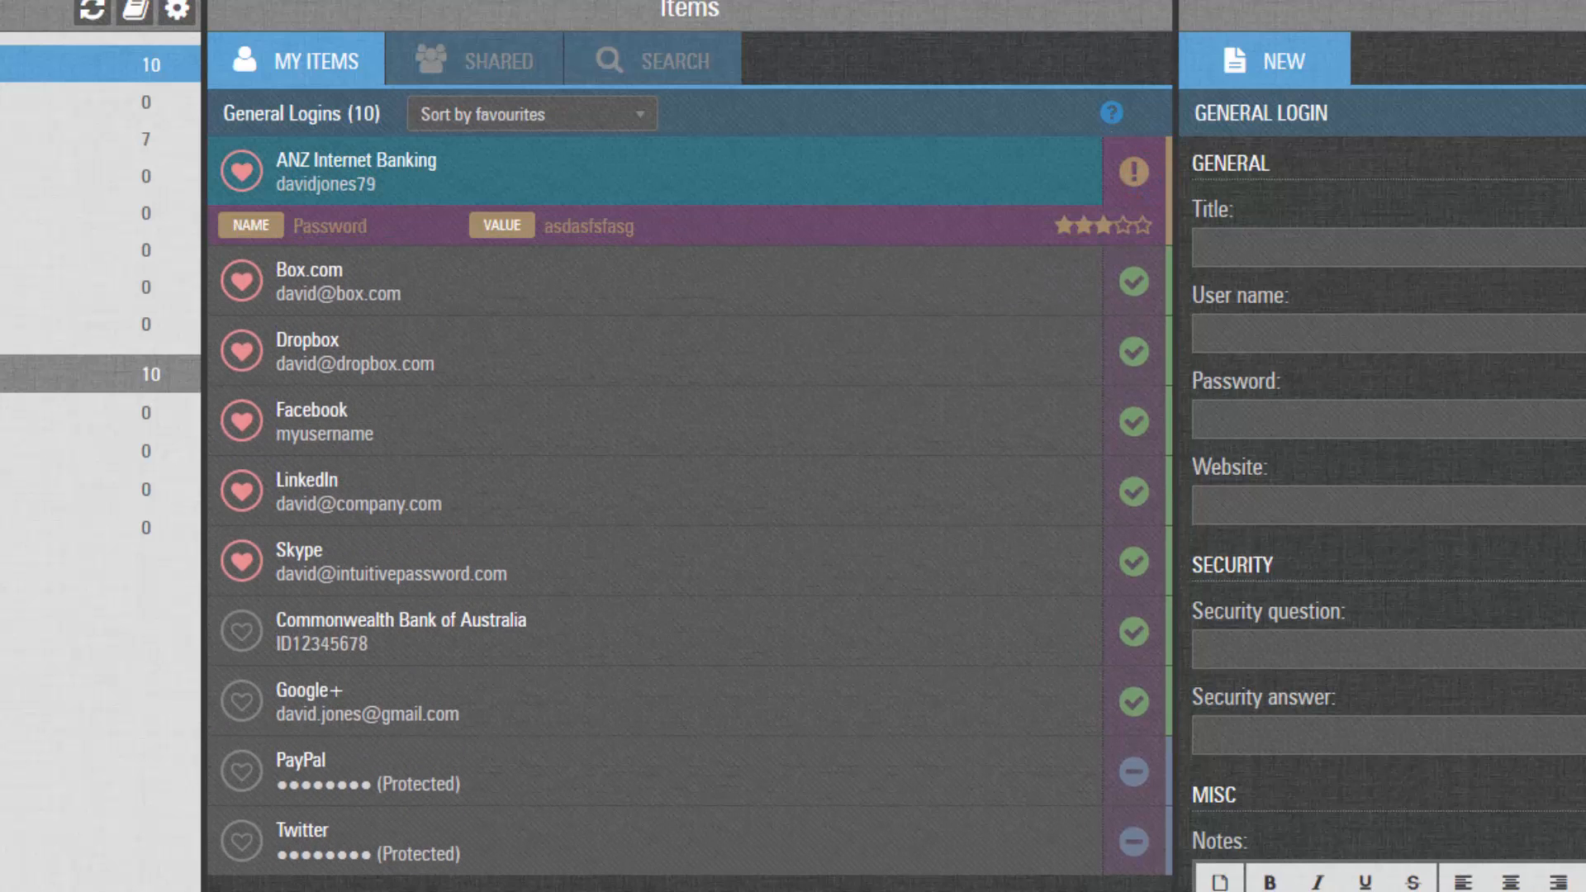
click(1134, 281)
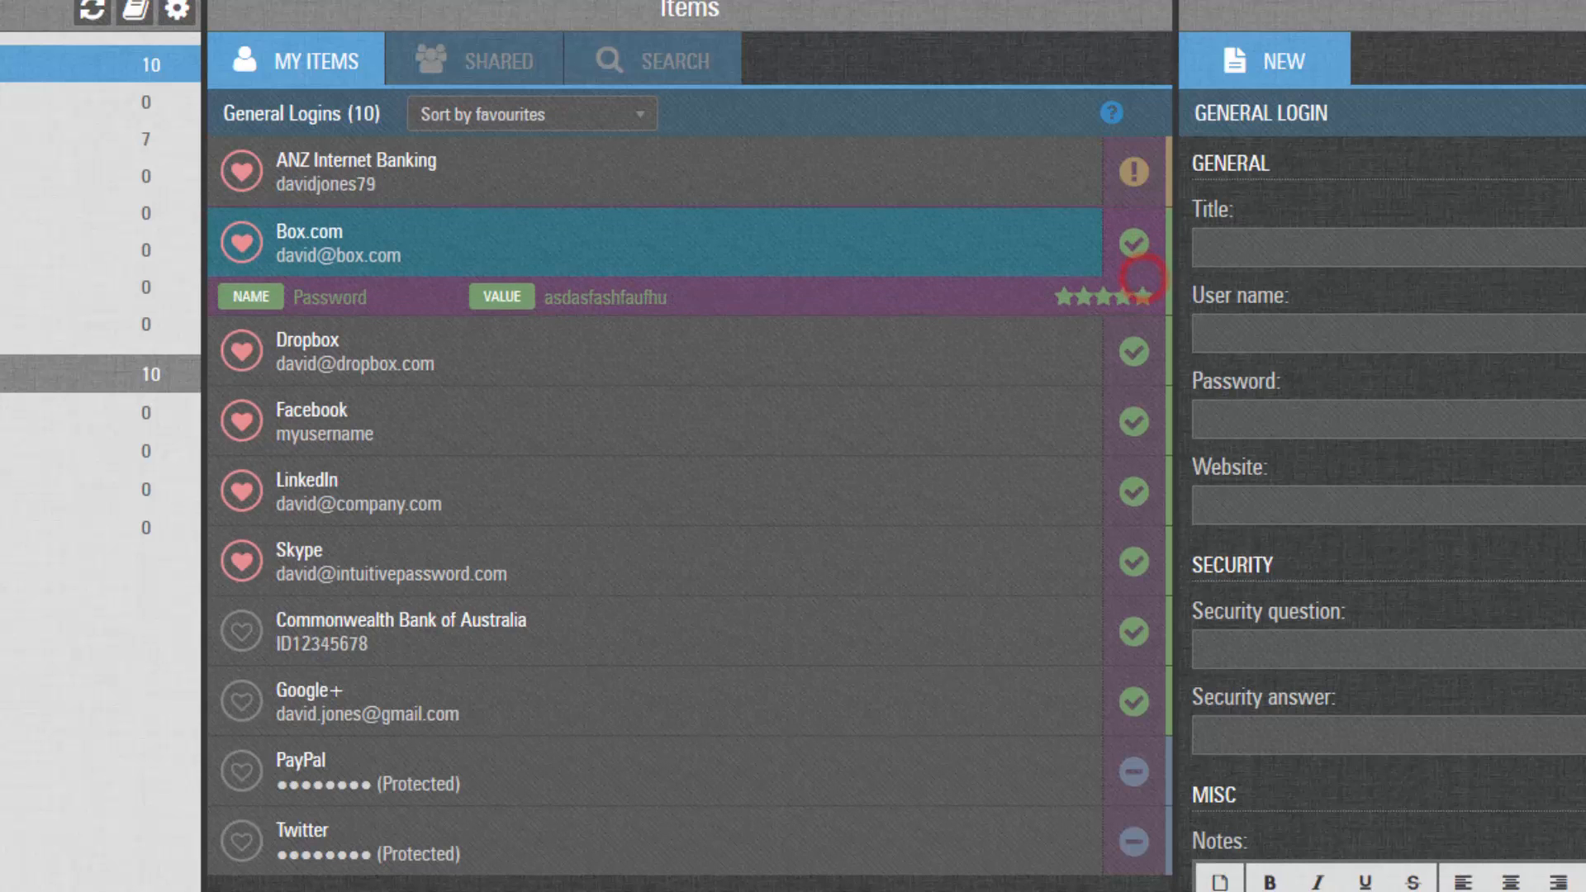
click(1134, 351)
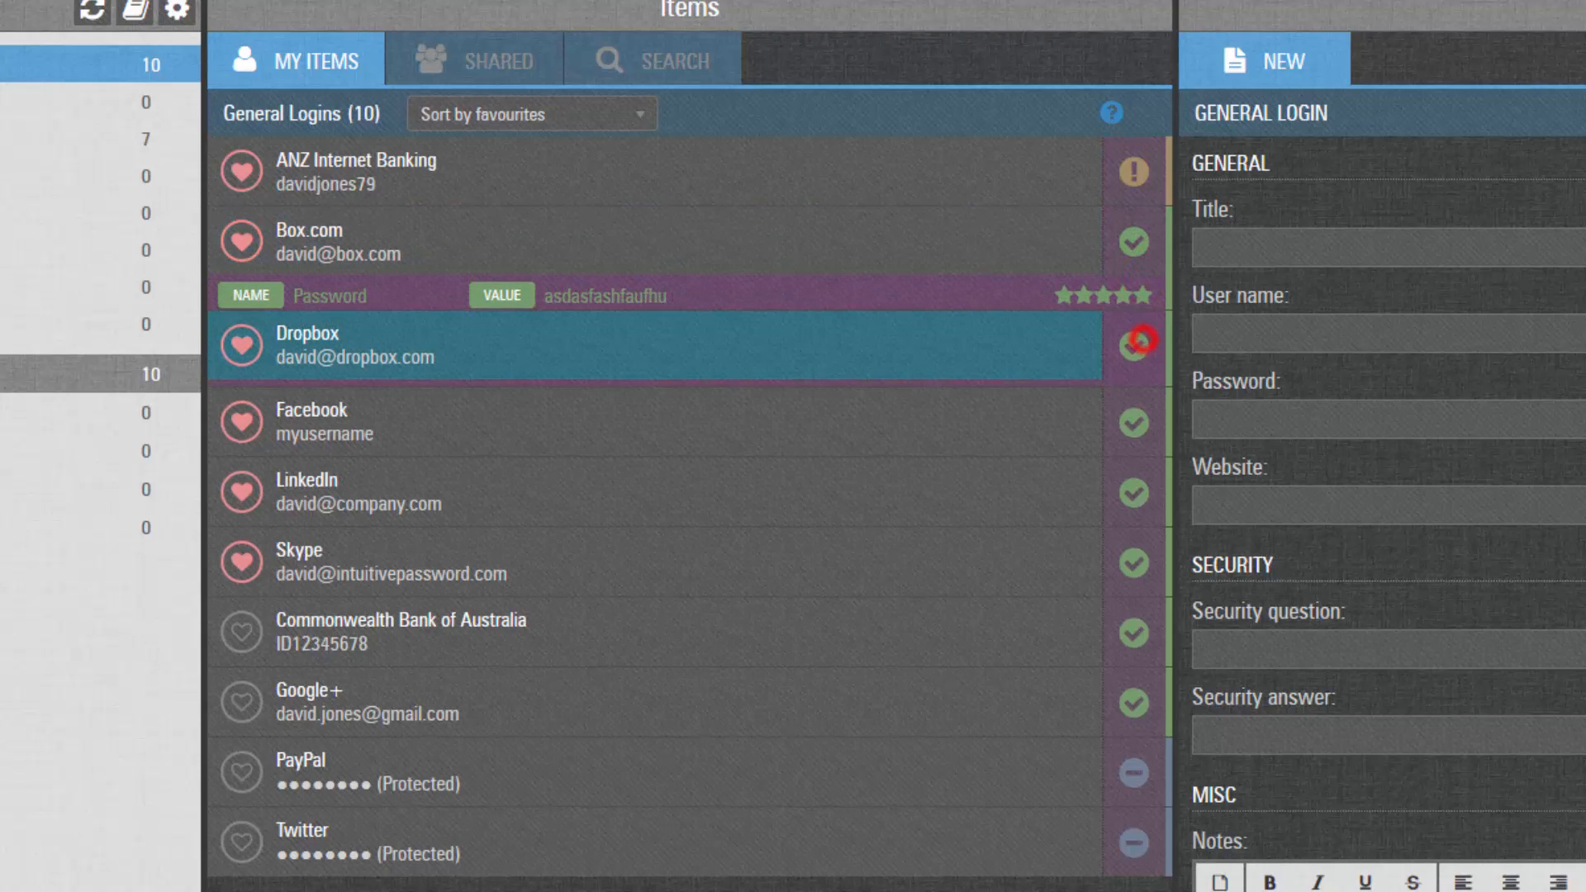
click(1134, 421)
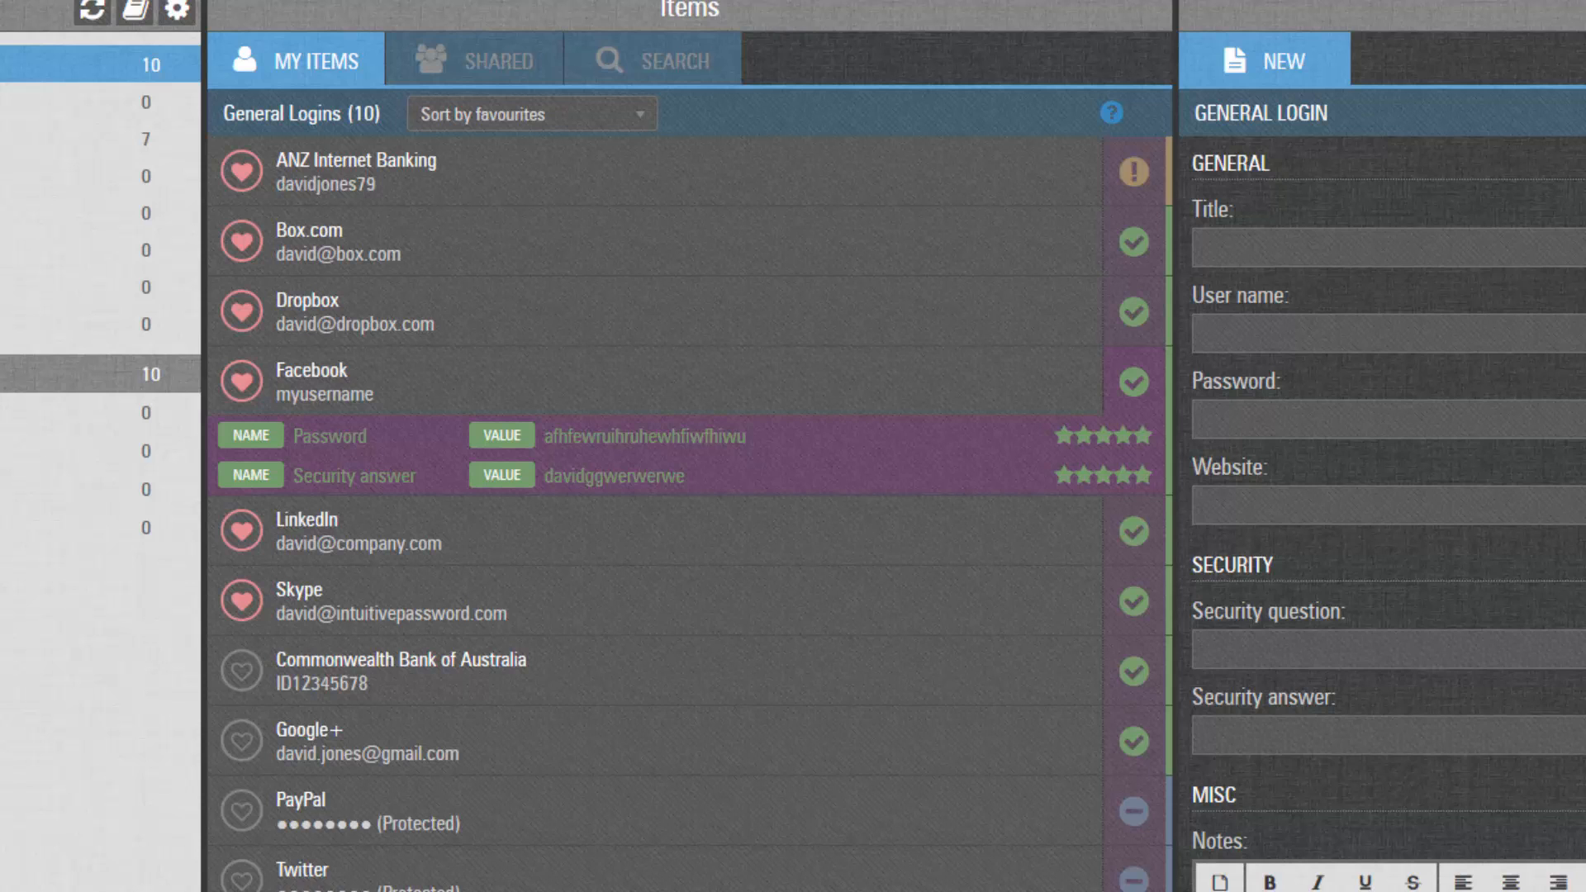
click(1134, 381)
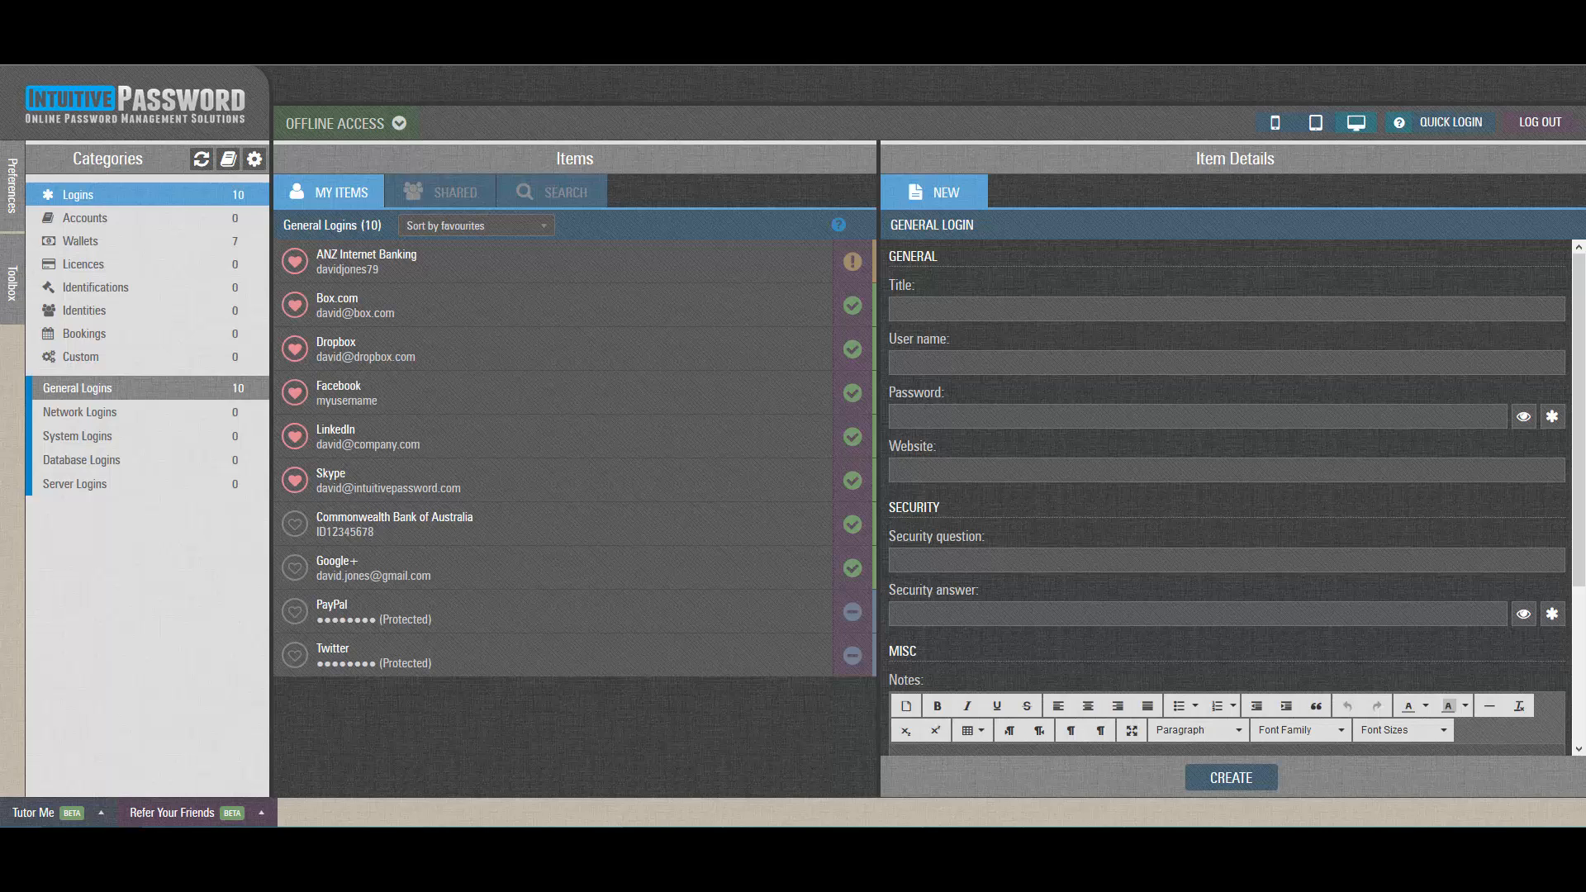
Step: Show strength ratings for Commonwealth Bank of Australia, Skype, LinkedIn, then ANZ Internet Banking again
click(855, 523)
click(856, 478)
click(852, 436)
click(856, 260)
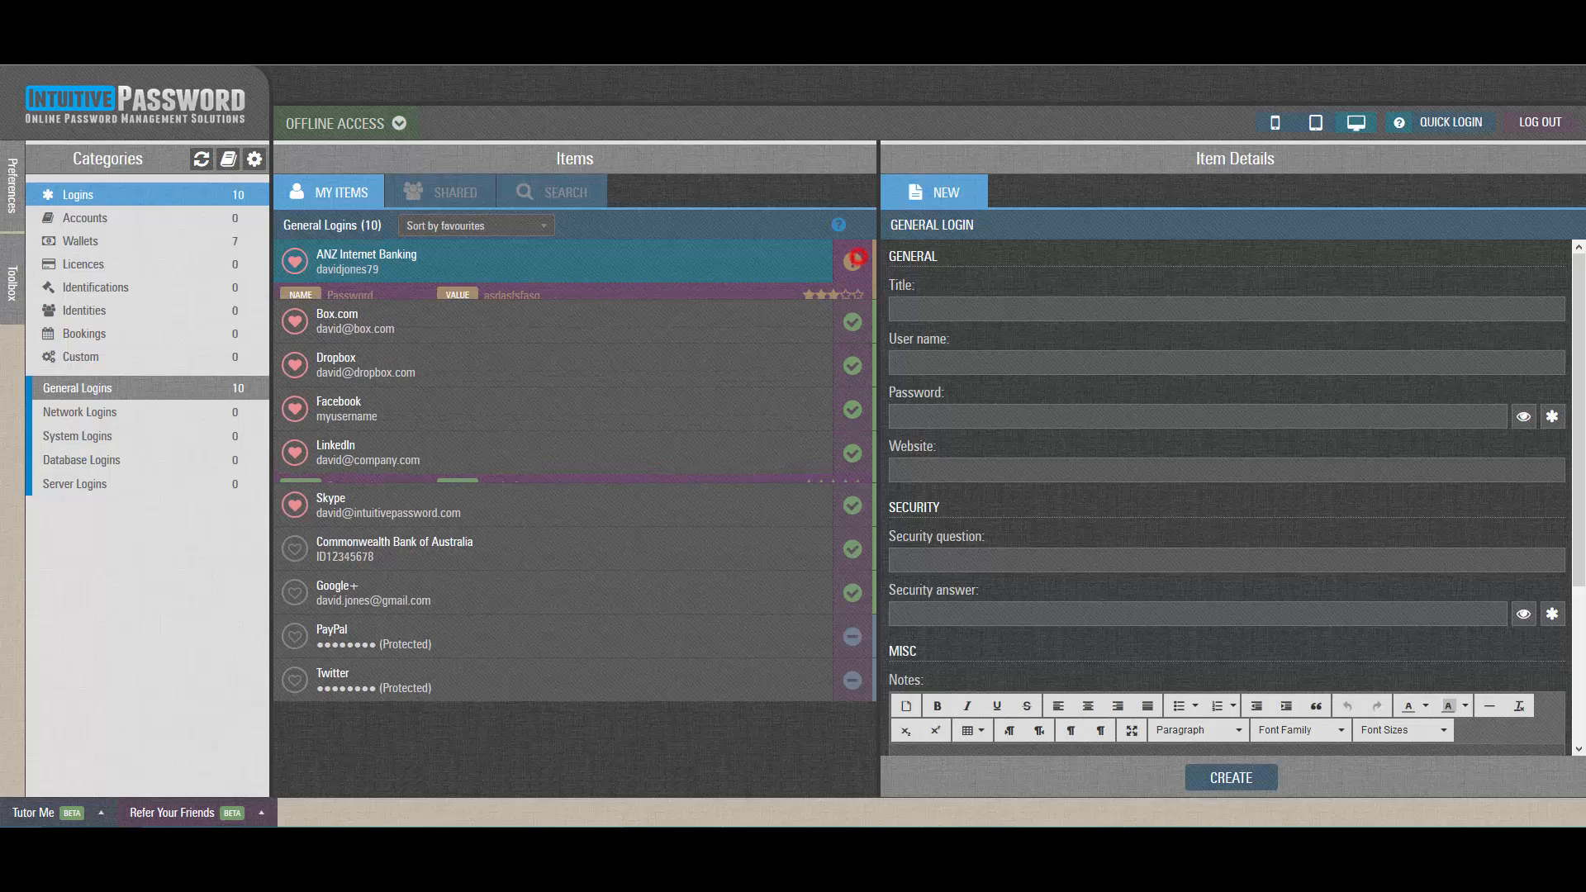